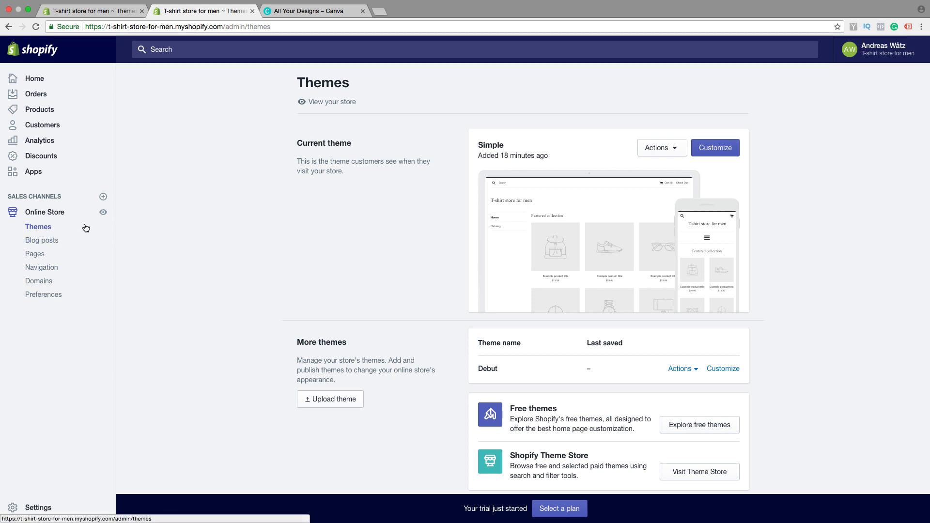
Customize the current Simple theme by uploading T-Shirtstore.png and selecting it as the header's logo image
click(719, 155)
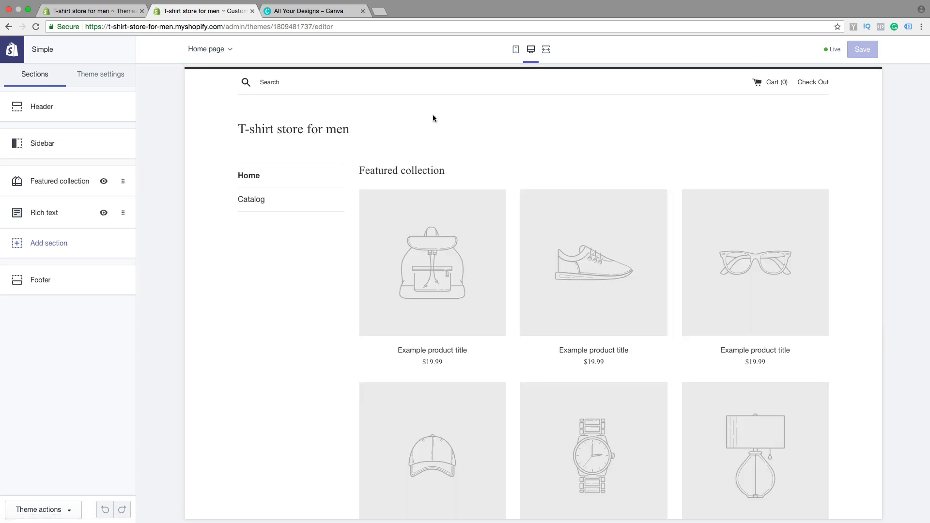
click(31, 106)
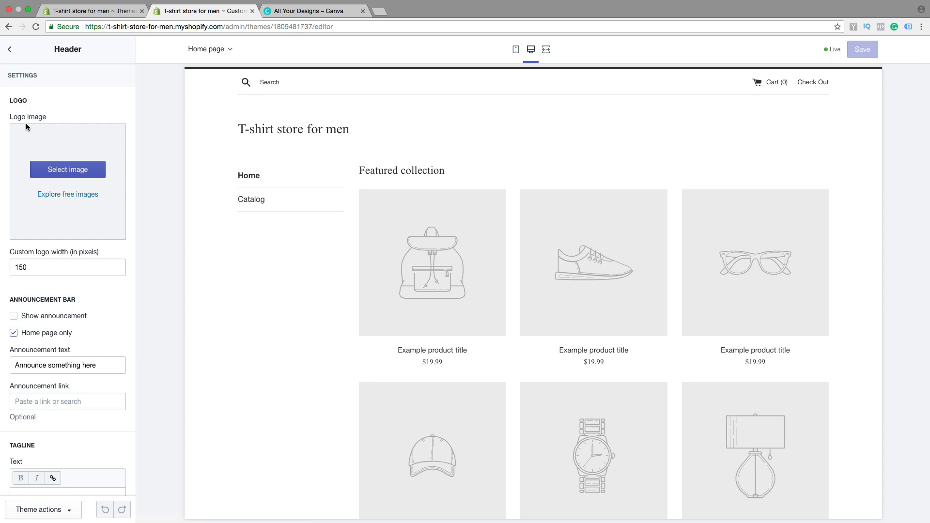
click(67, 170)
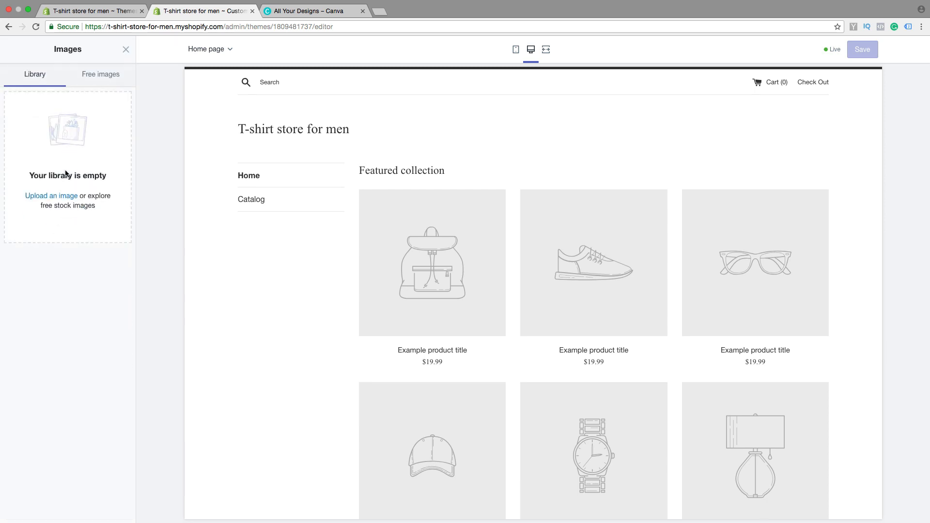
click(52, 196)
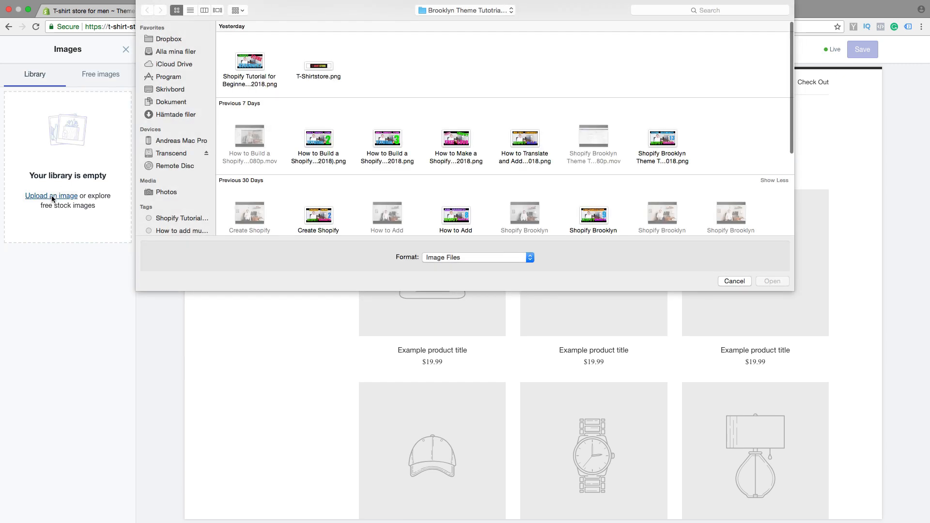
click(313, 76)
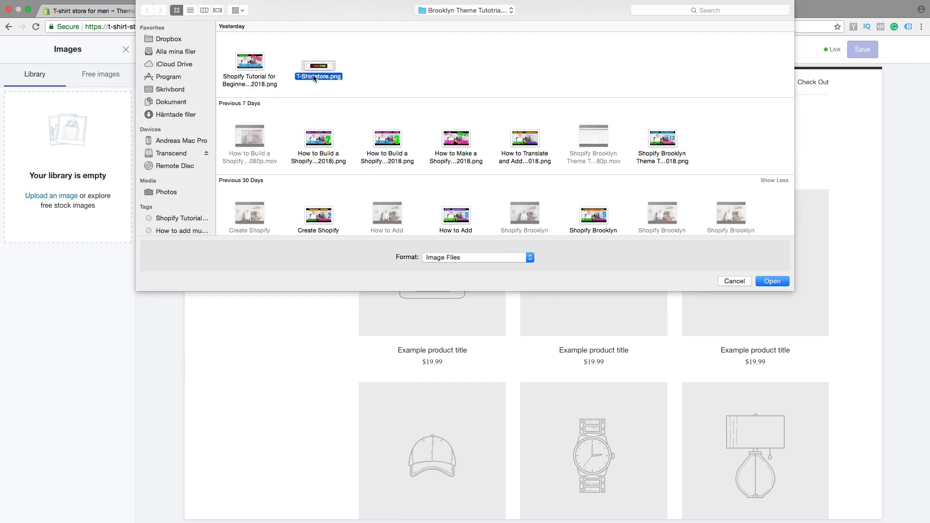
click(771, 281)
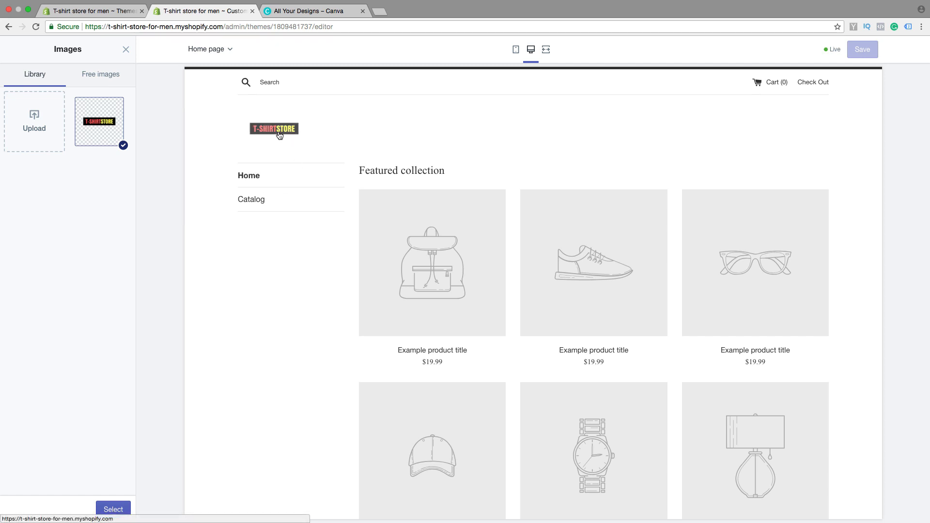
click(113, 509)
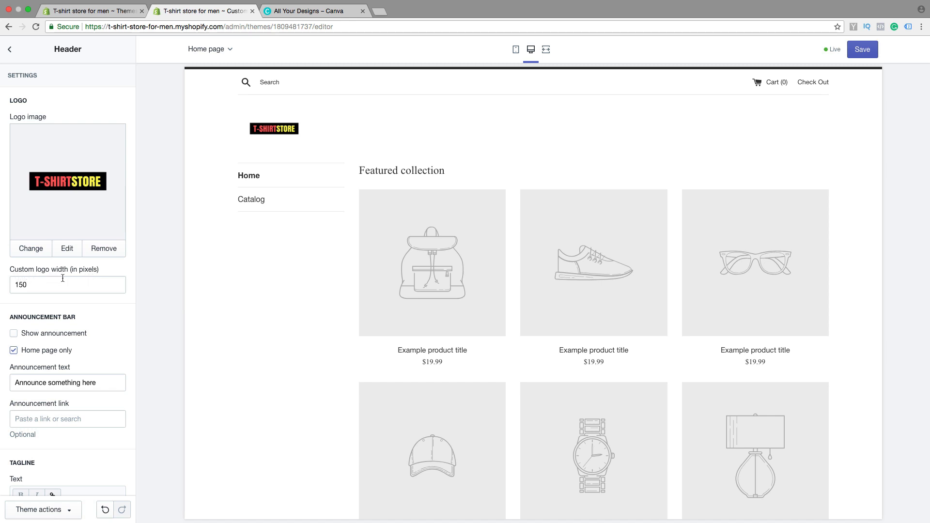
Set the custom logo width to 250 pixels and save the logo's alt text as "We sell awesome T-shirts"
drag(38, 285, 11, 284)
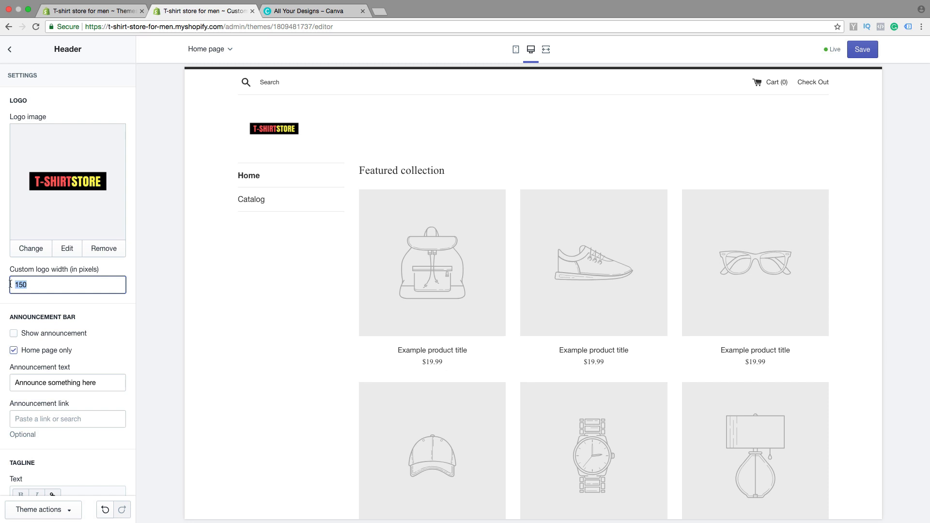
text(250)
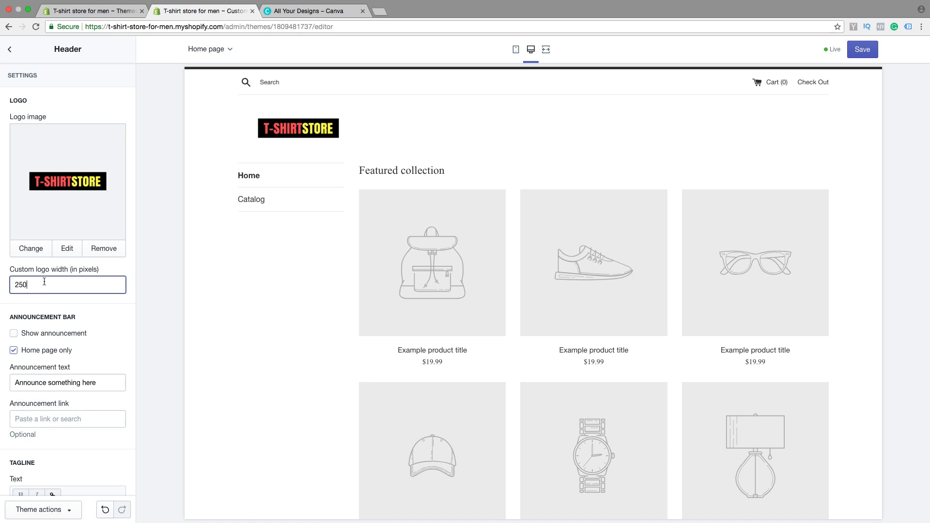
click(68, 249)
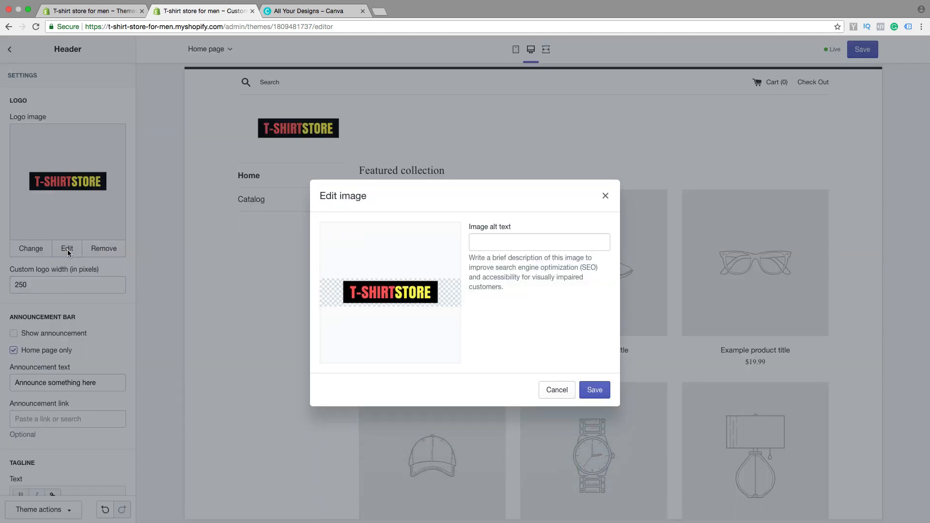
click(497, 243)
text(We)
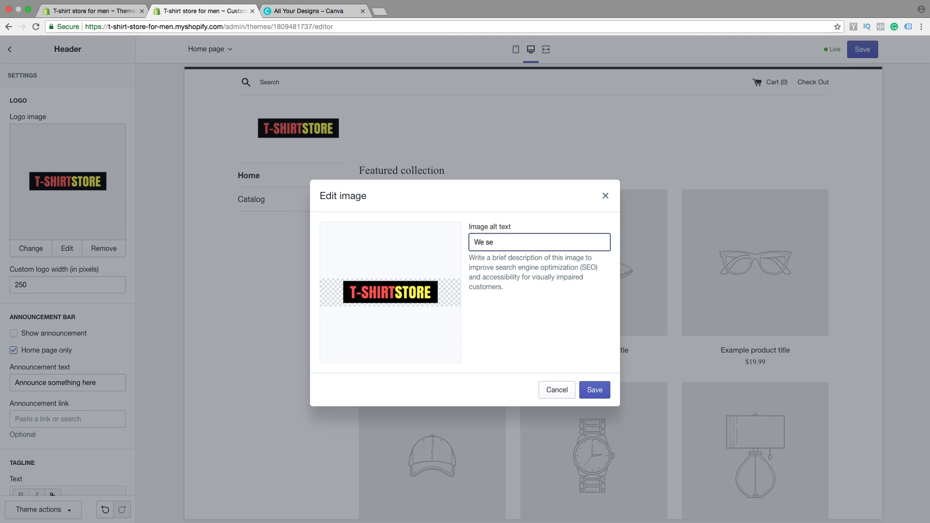
text( sell awesome T-shirts)
click(593, 390)
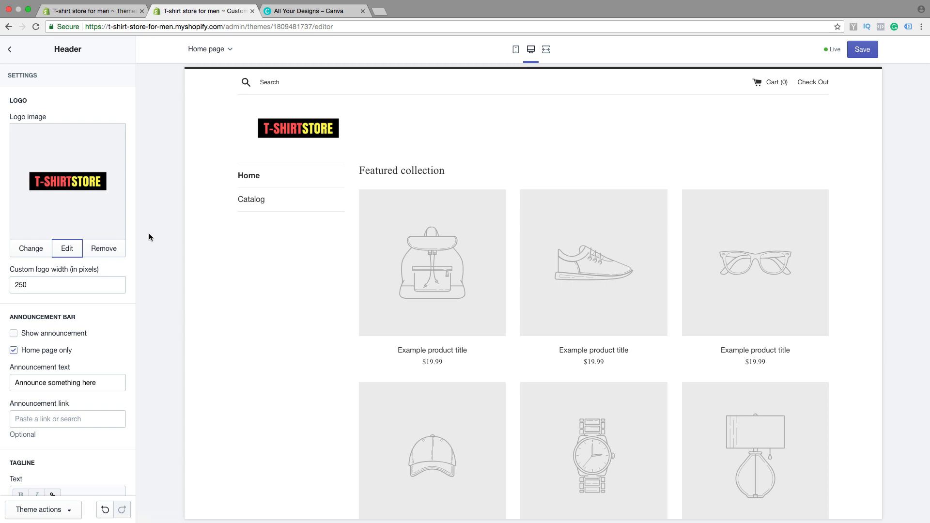
Switch to Canva, create a new Logo design, and apply the free SANPETROL Technology layout to the page
click(314, 14)
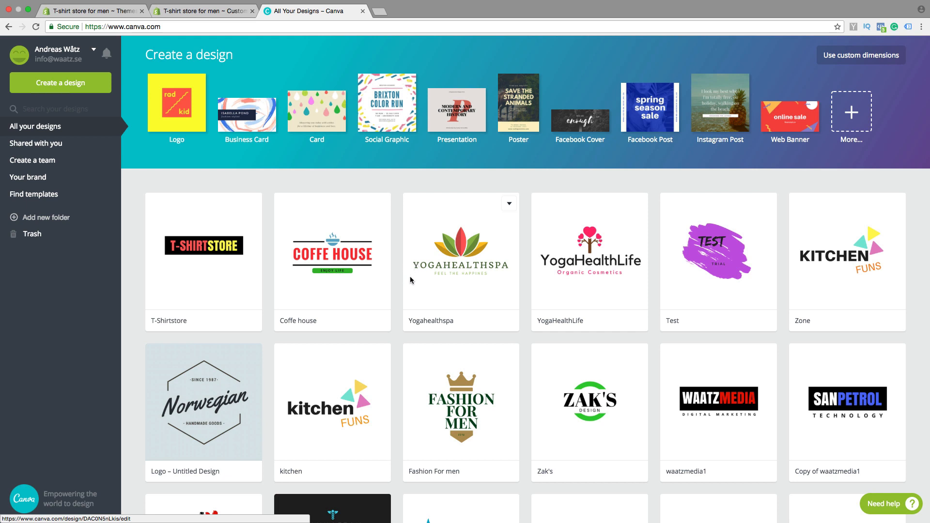
click(169, 98)
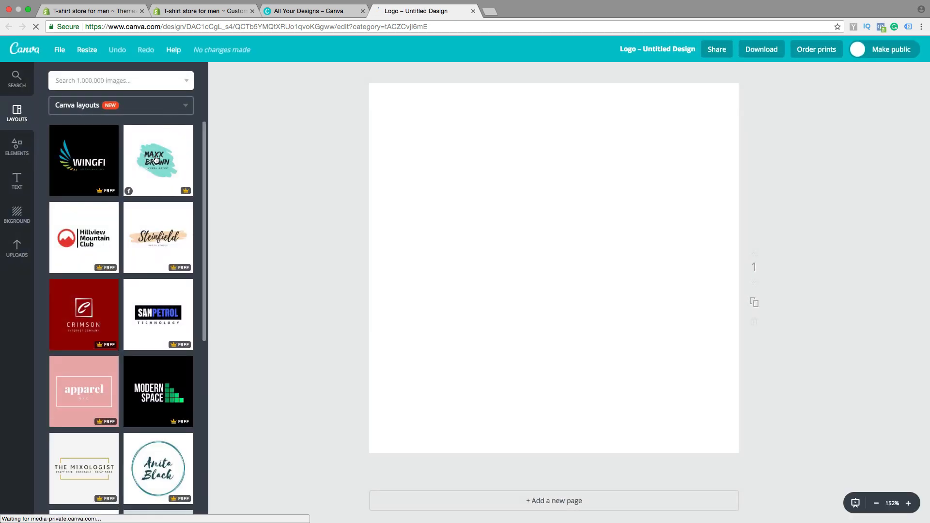
scroll(153, 293, down, 12)
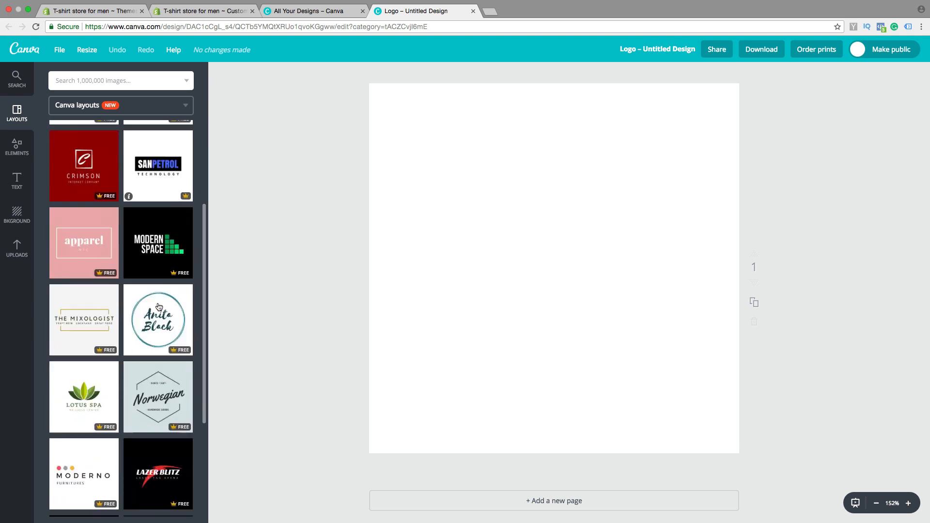
scroll(162, 311, down, 10)
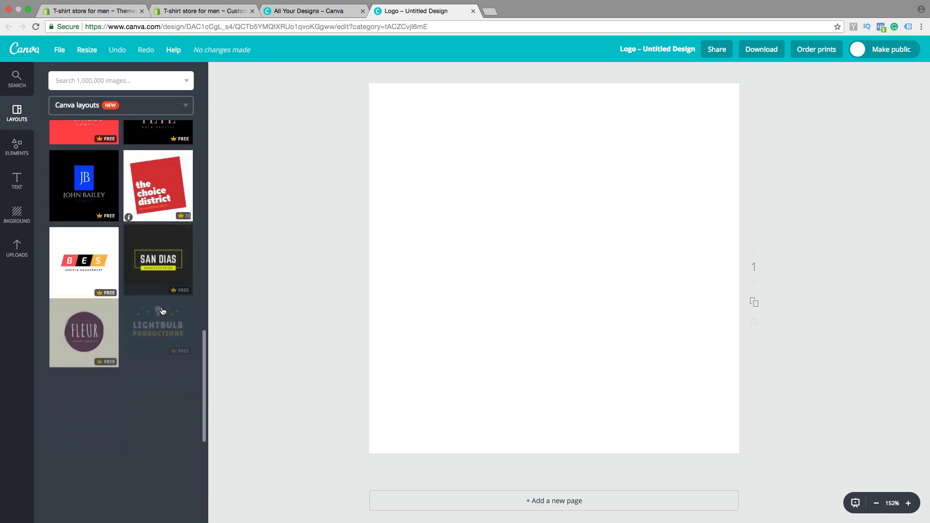
scroll(163, 311, up, 15)
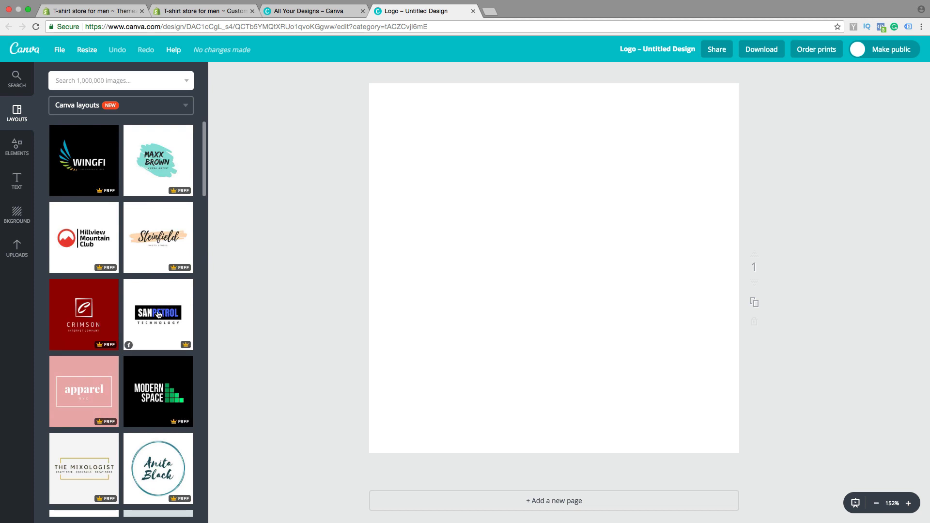
click(150, 332)
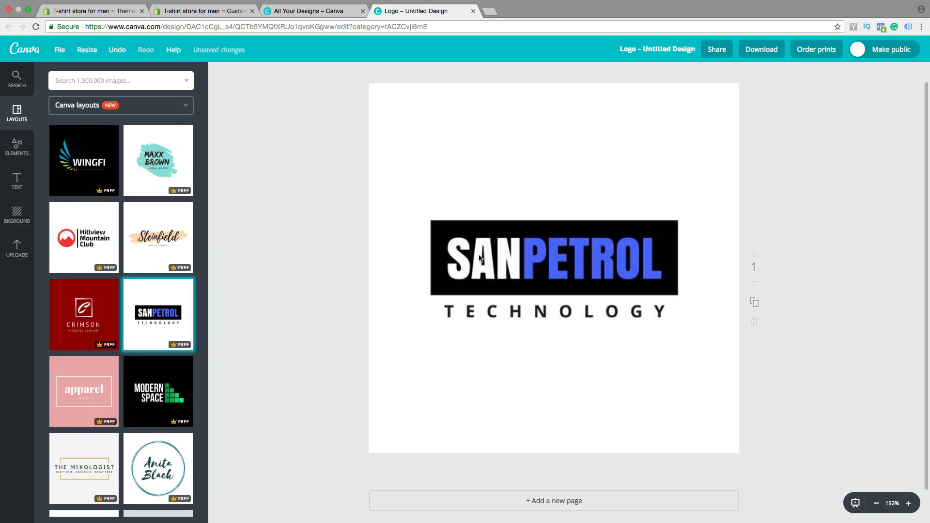
Replace the SANPETROL headline text in the black box with "T-SHIRT STORE"
click(555, 260)
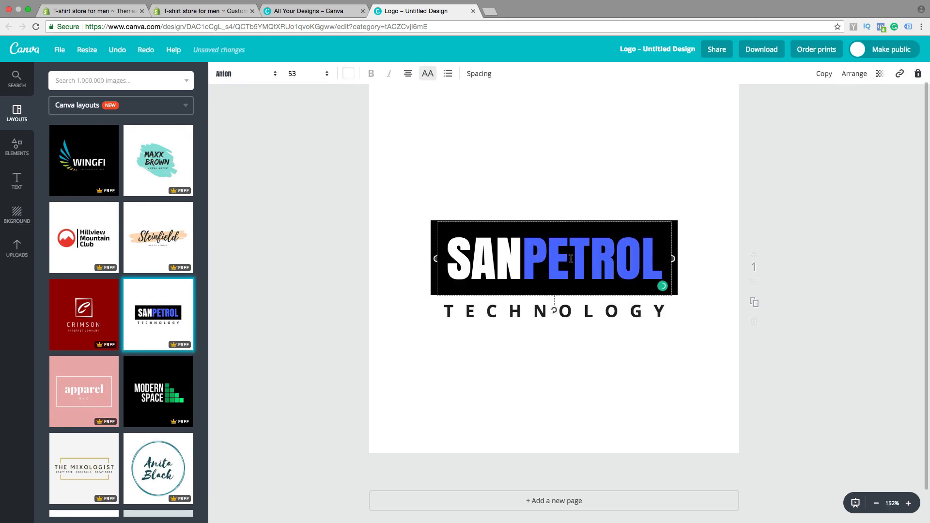
click(663, 259)
key(BackSpace)
key(BackSpace)
key(BackSpace)
key(BackSpace)
key(BackSpace)
key(BackSpace)
key(BackSpace)
key(BackSpace)
key(BackSpace)
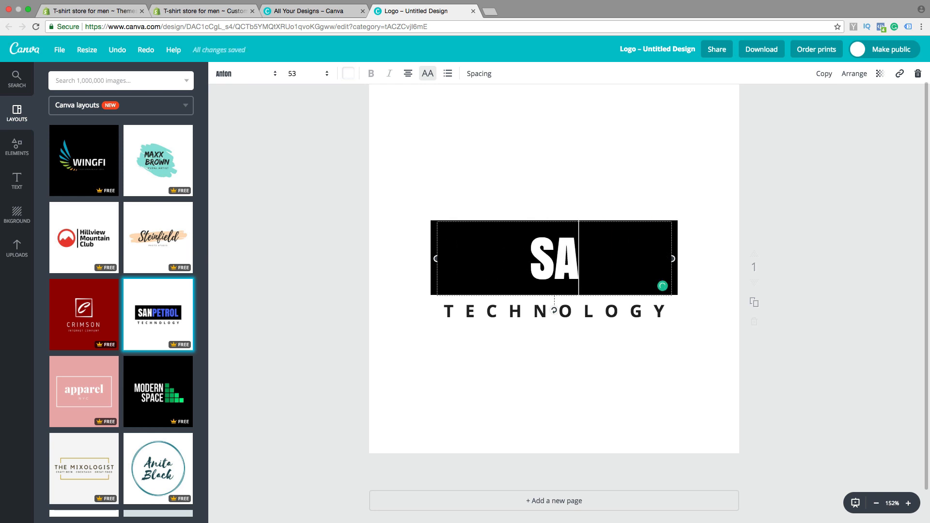
text(T)
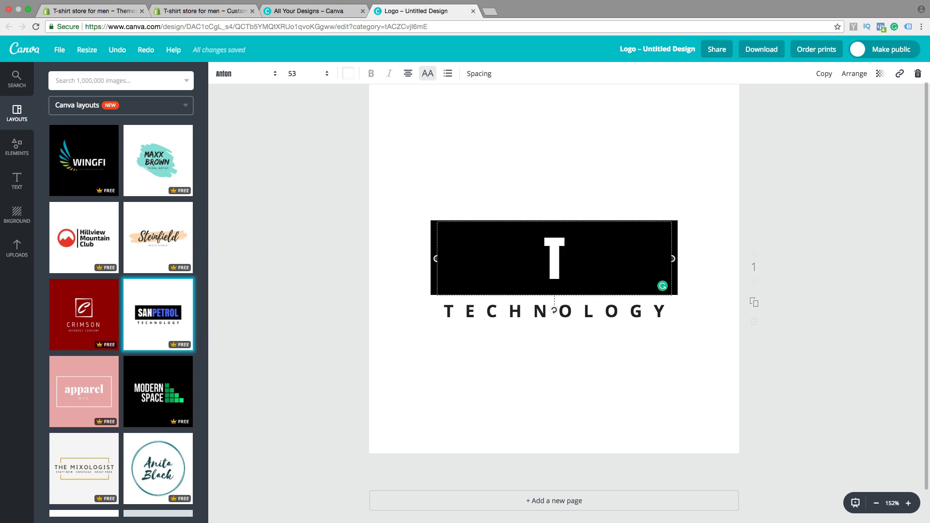
text(-)
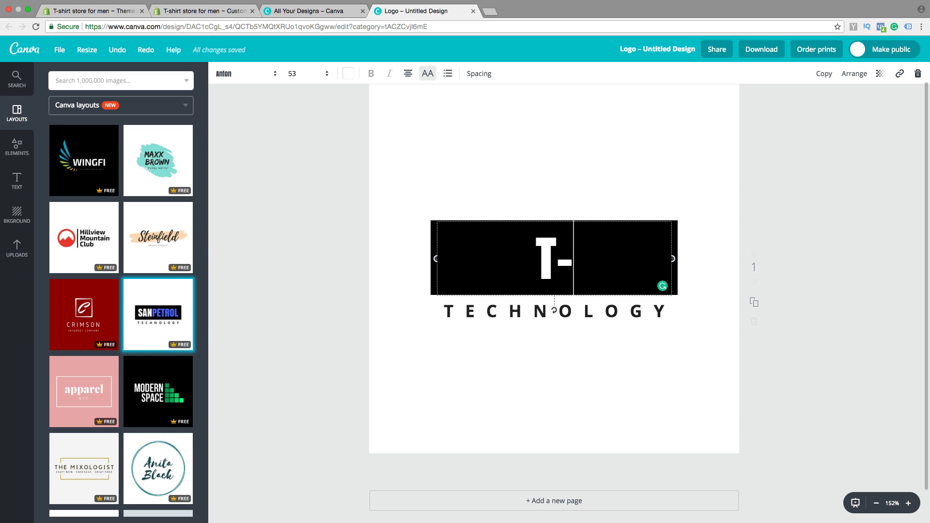
text(SHI)
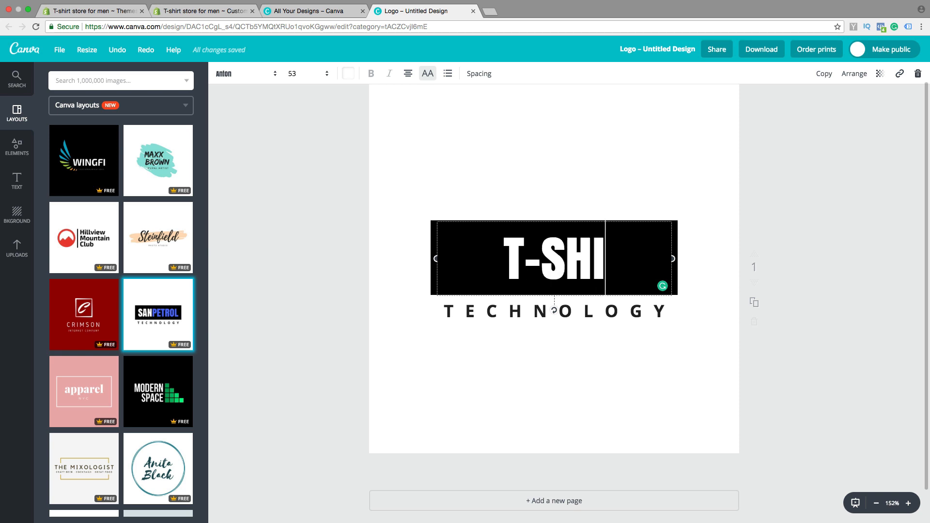
text(RT S)
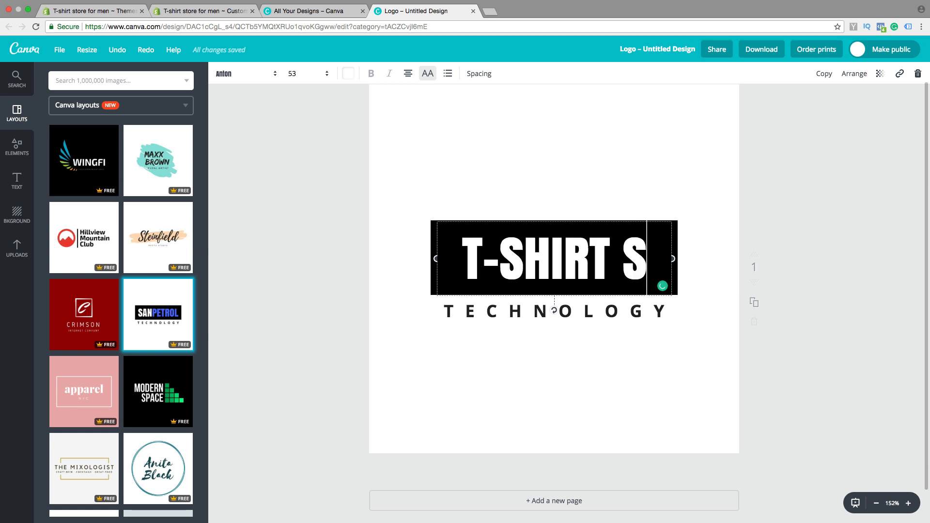
text(TORE)
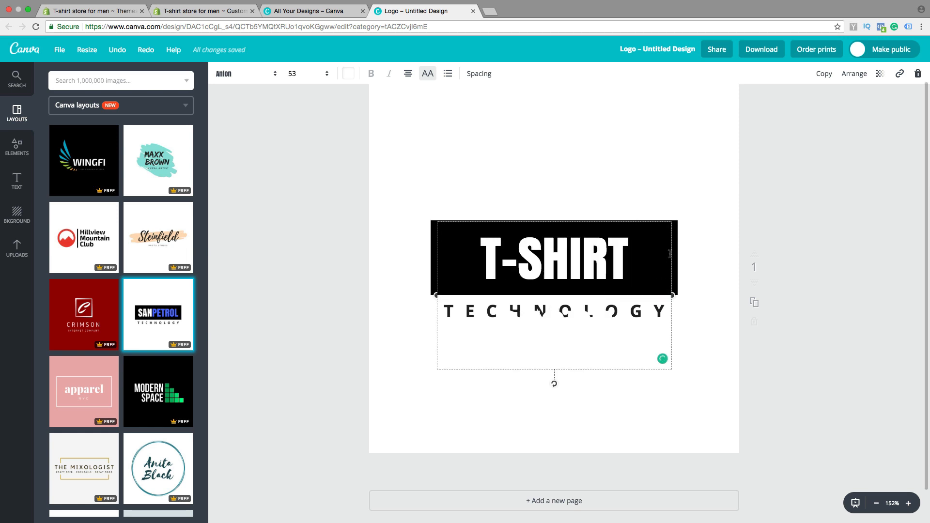
Set the font size of the T-SHIRT STORE headline to 42 so it fits on one line
click(309, 75)
click(294, 202)
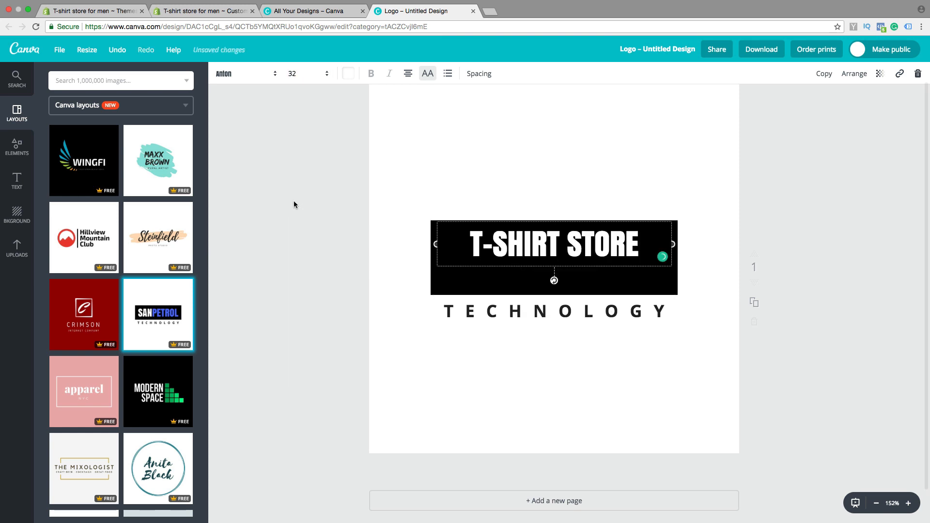
click(298, 80)
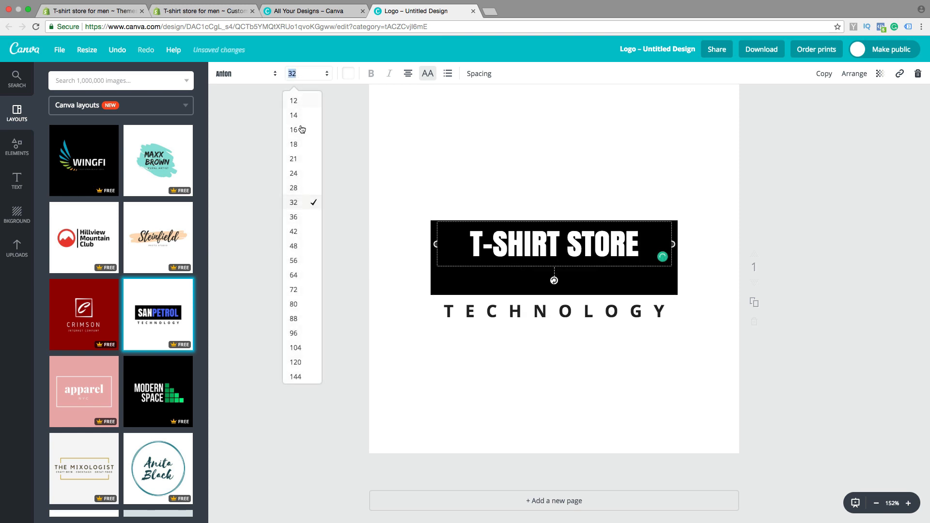
click(298, 216)
click(307, 74)
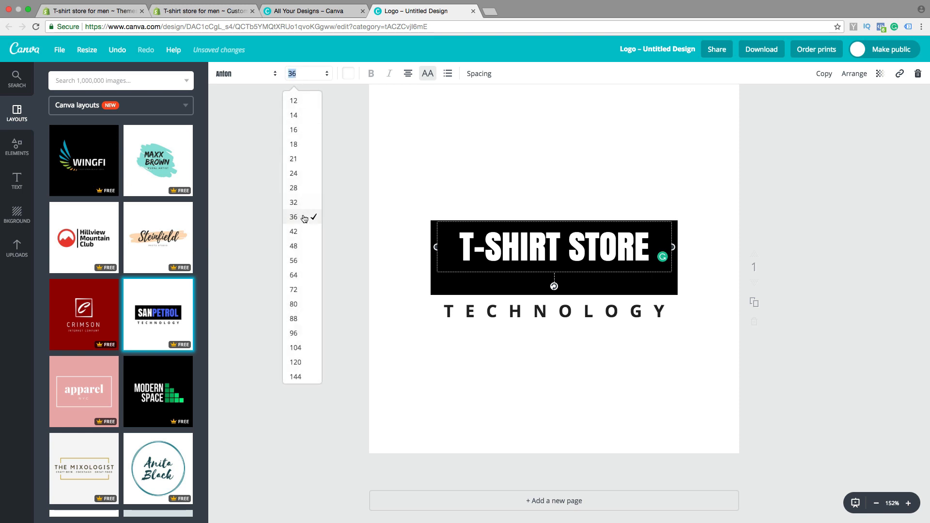
click(303, 232)
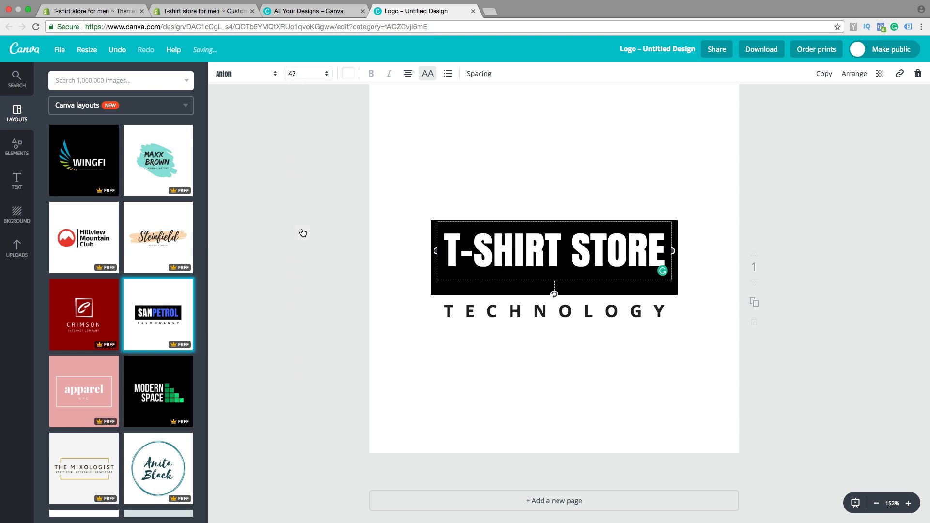
click(404, 184)
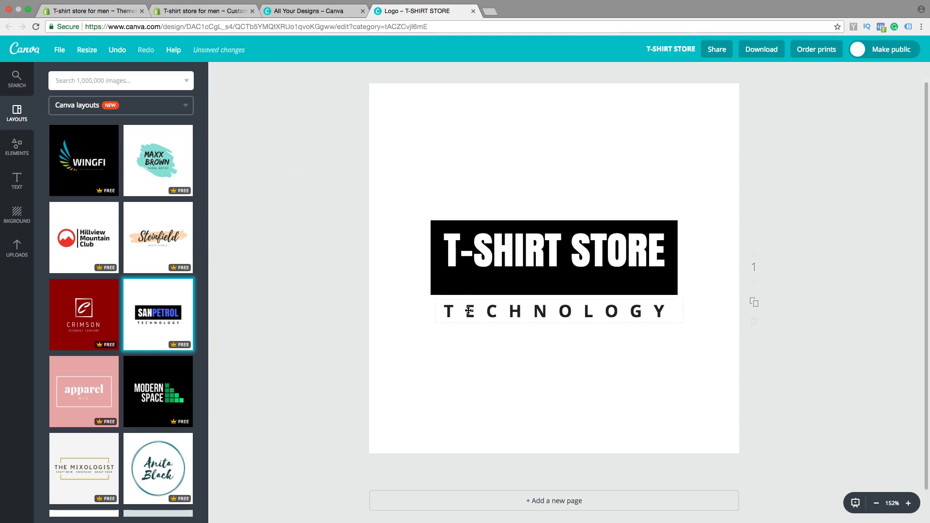
Replace the TECHNOLOGY tagline below the black box with "AWESOME WEAR"
click(469, 310)
drag(676, 310, 446, 305)
key(BackSpace)
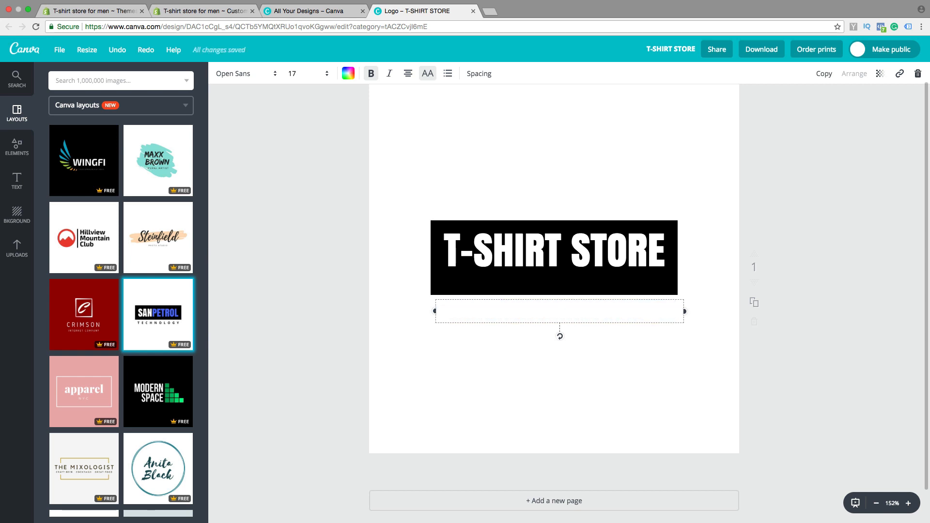
text(AWESOME)
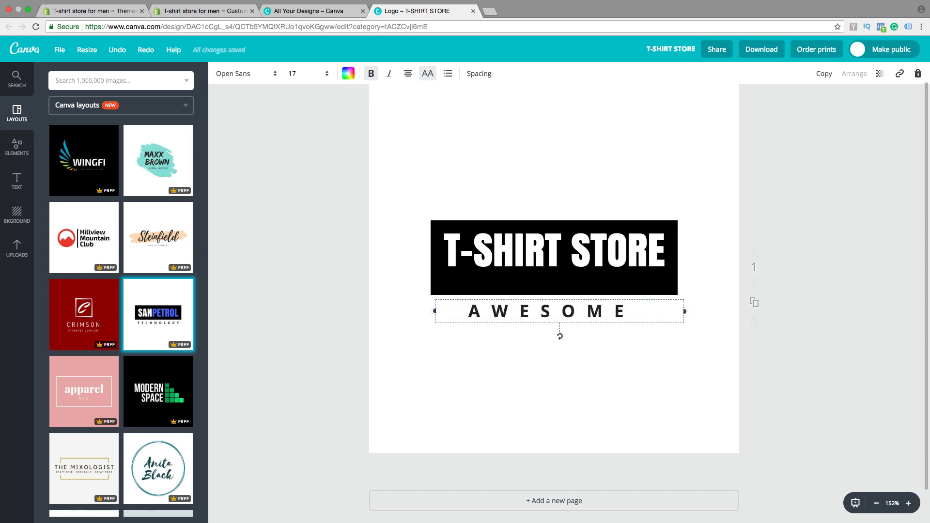
text( T)
key(BackSpace)
text(WEAR)
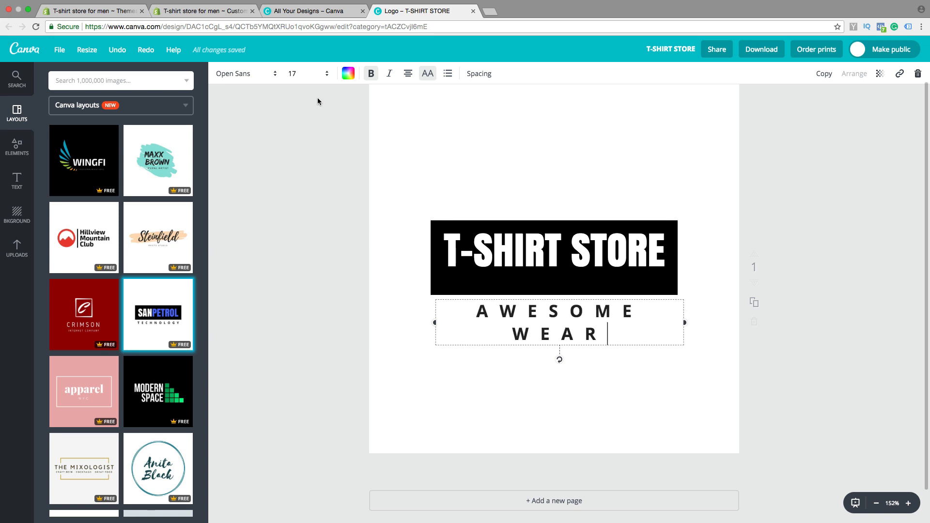
Set the font size of the AWESOME WEAR tagline to 14 so it fits on one line
click(300, 73)
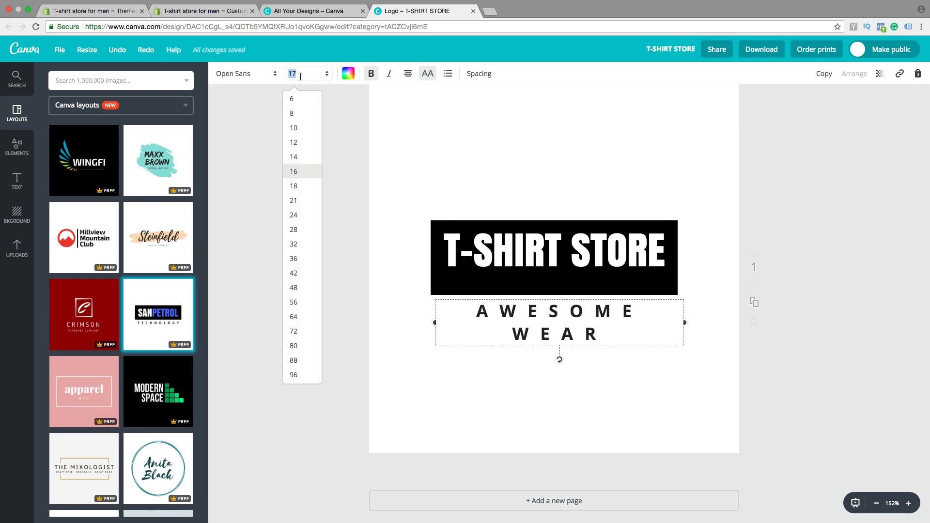
click(298, 173)
click(300, 76)
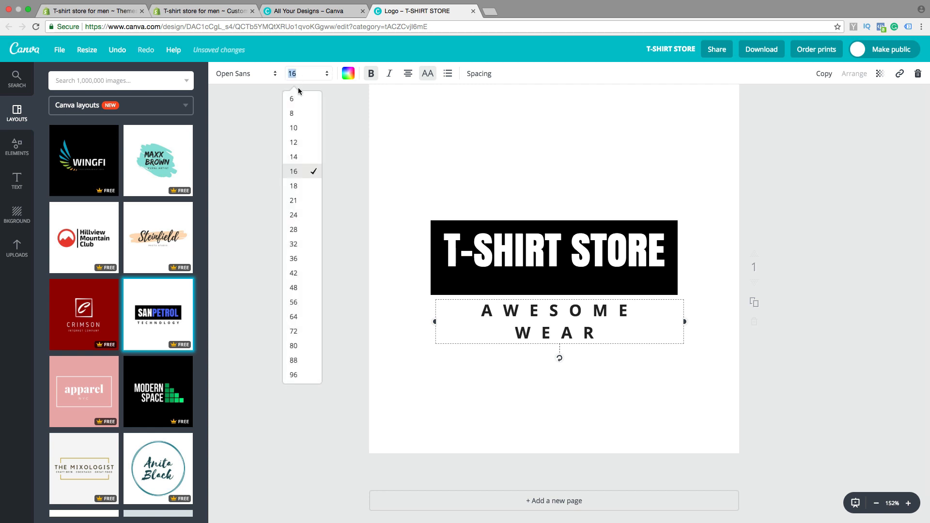
click(295, 157)
click(448, 362)
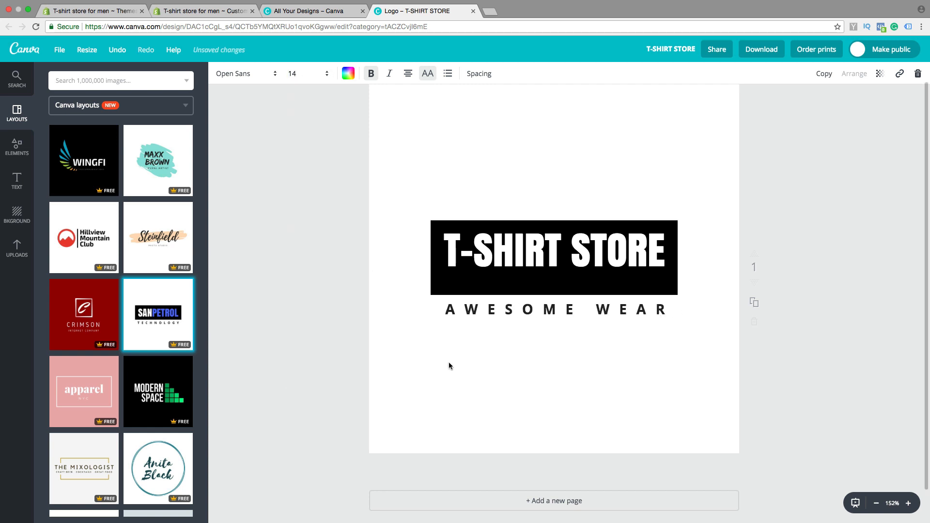
Shorten the black box from its lower edge to fit the headline and move the AWESOME WEAR tagline up beneath it
click(440, 291)
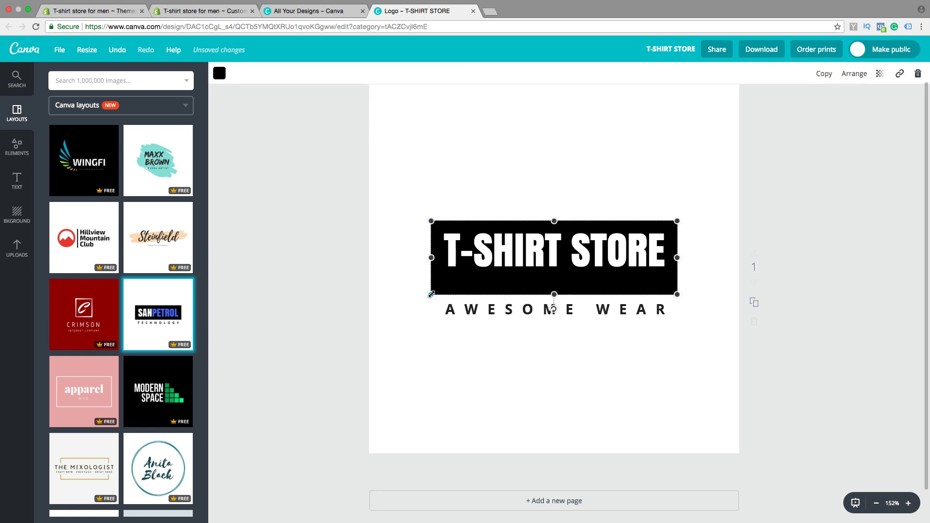
drag(554, 294, 555, 273)
drag(559, 311, 572, 290)
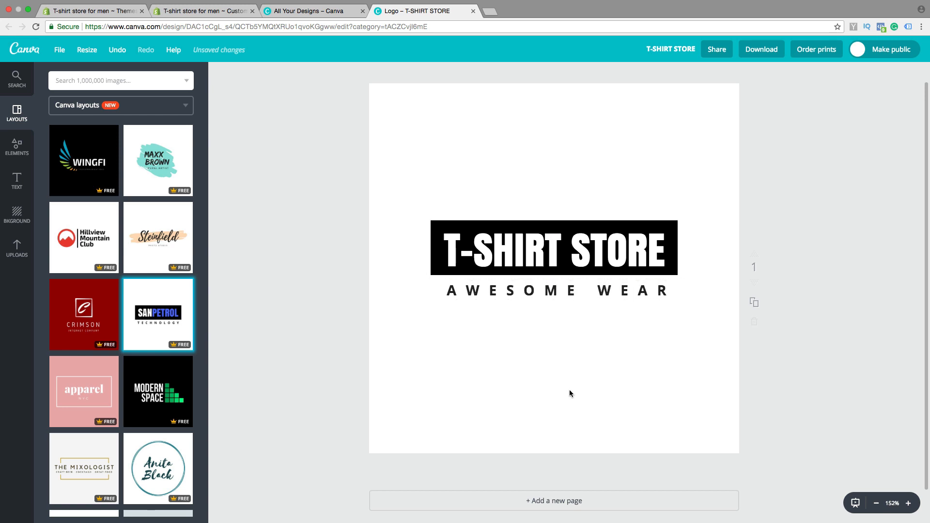
Colour the word T-SHIRT in the headline yellow with colour code ffef00
click(513, 249)
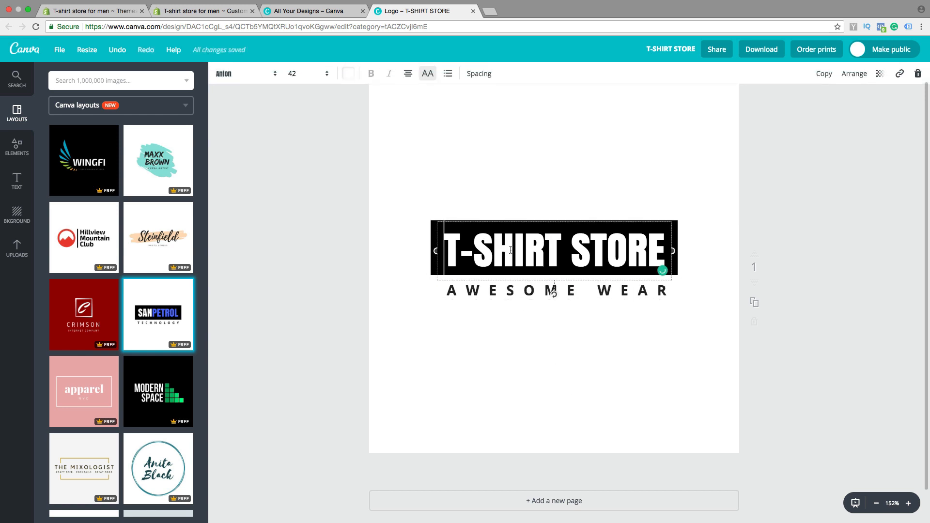
drag(562, 249, 450, 248)
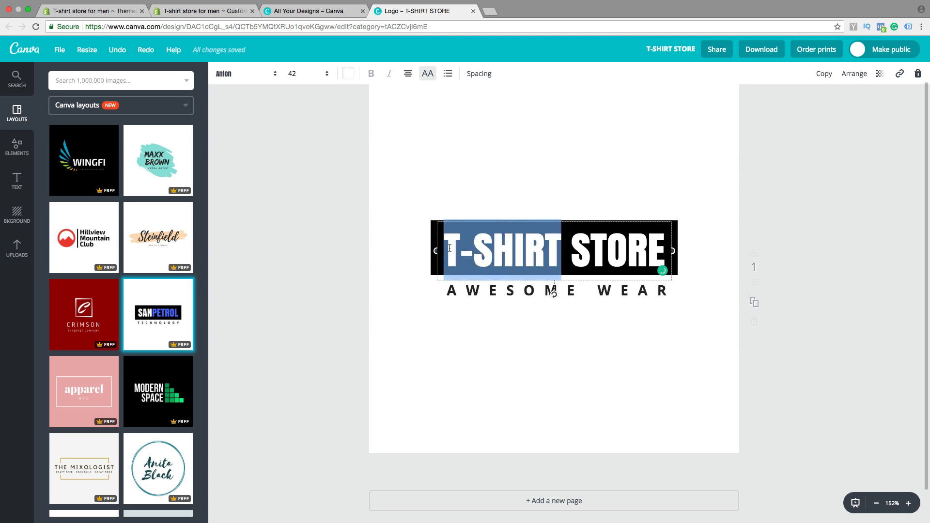
click(349, 75)
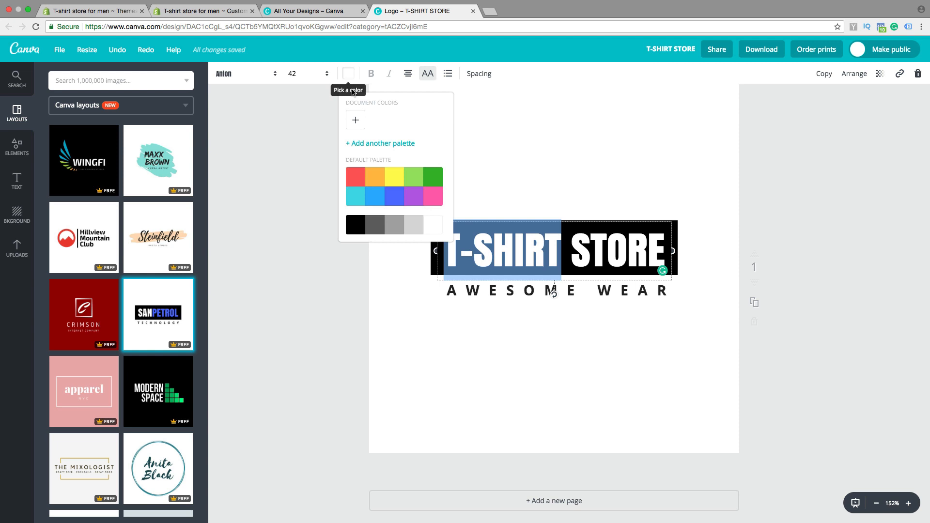
click(372, 181)
click(393, 181)
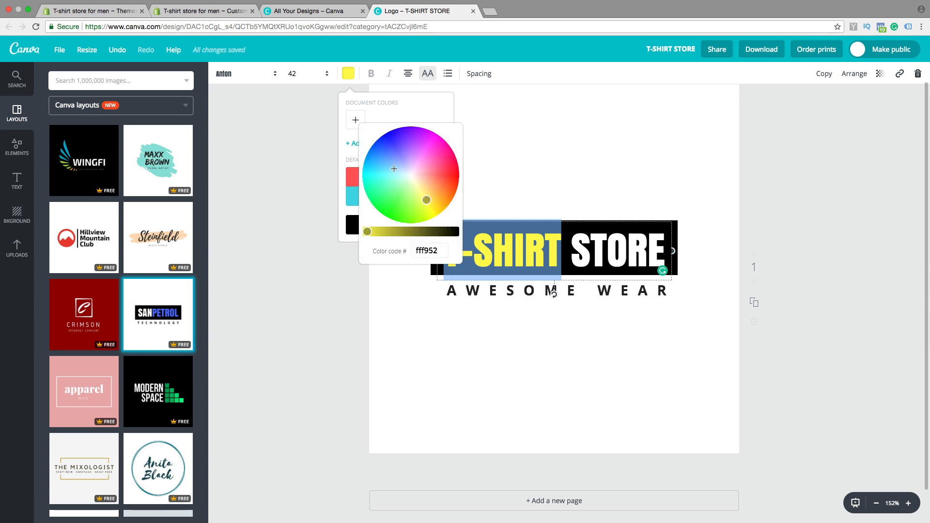
mouse_move(426, 200)
mouse_down()
mouse_move(420, 141)
mouse_move(369, 154)
mouse_move(390, 137)
mouse_move(433, 199)
mouse_move(419, 208)
mouse_move(435, 211)
mouse_up()
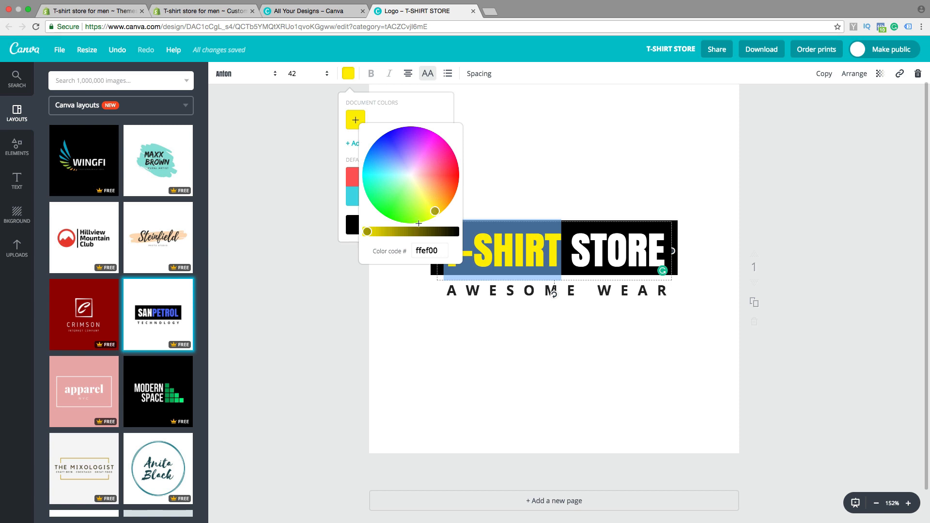
click(299, 295)
key(Escape)
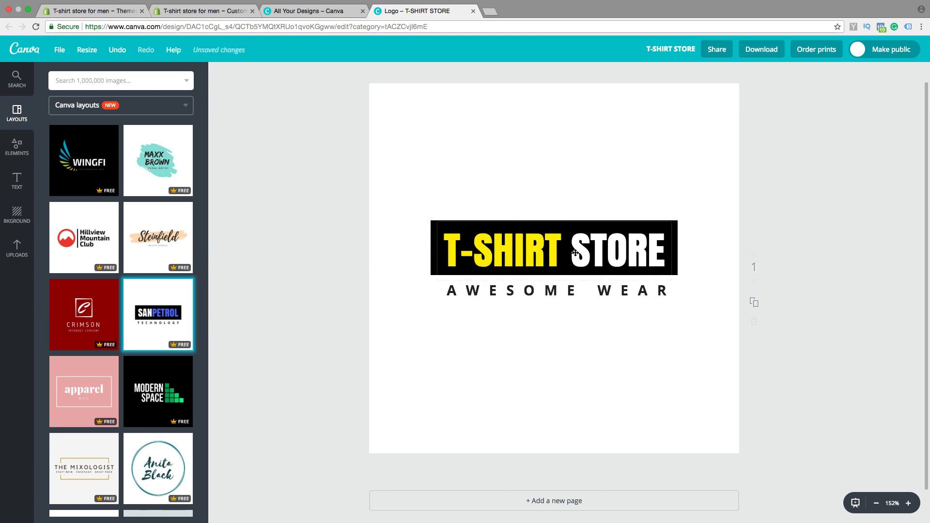
Remove the space between T-SHIRT and STORE in the headline and ignore the Grammarly spelling suggestion
click(575, 253)
click(573, 250)
key(BackSpace)
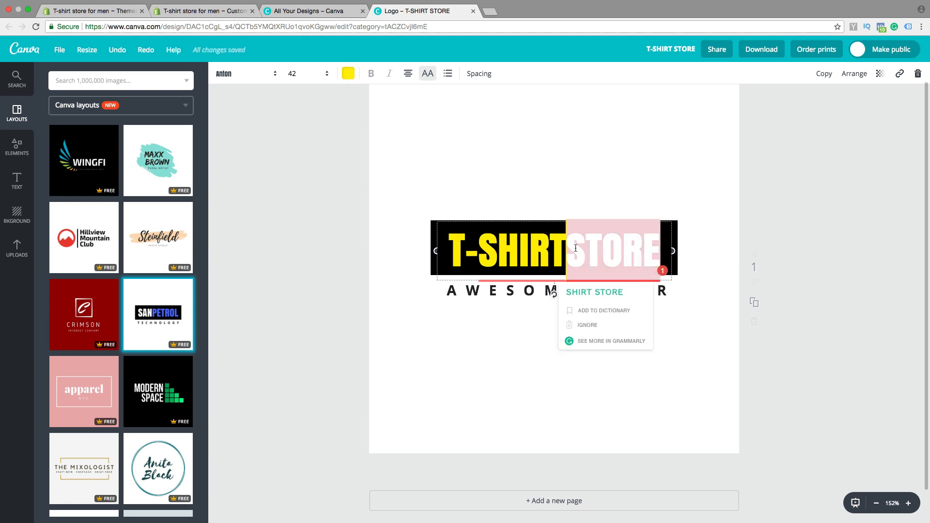
click(605, 325)
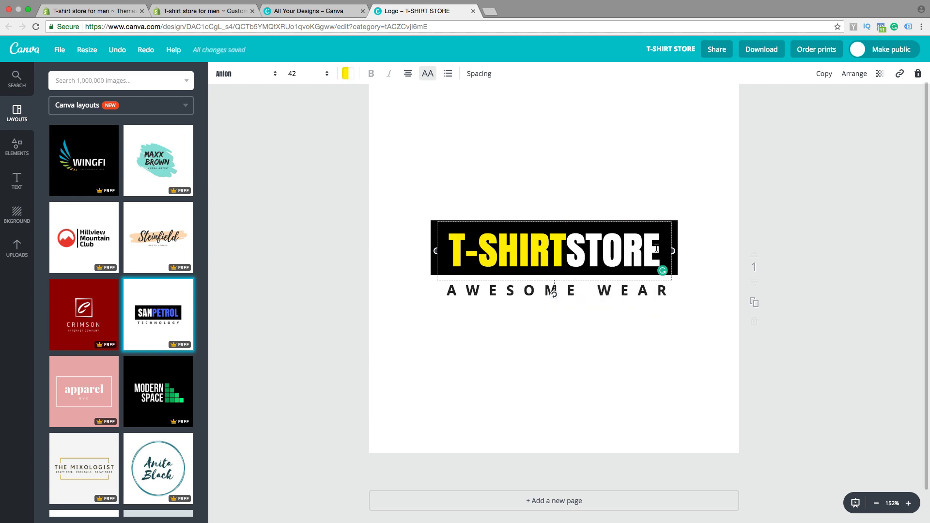
Colour the word STORE magenta with colour code ff34f5 and shift the headline slightly up inside the black box
drag(656, 249, 566, 250)
click(348, 74)
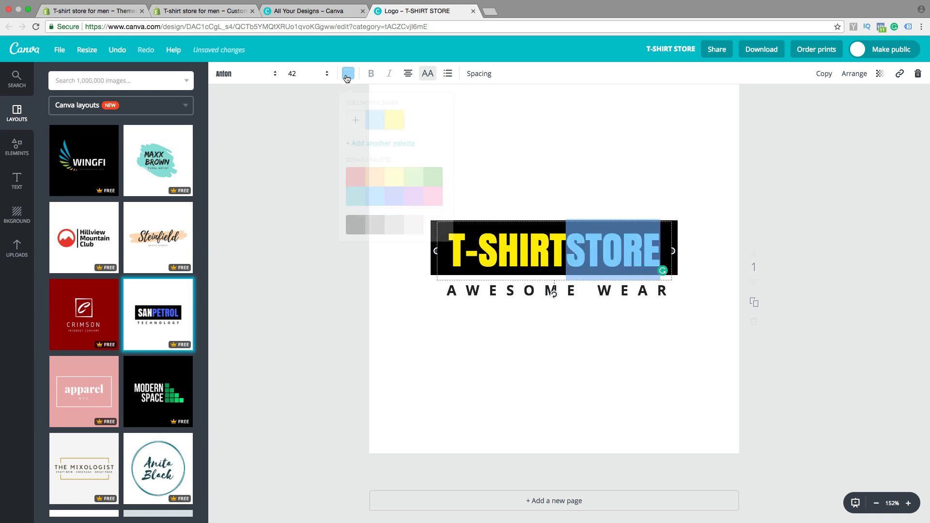
click(355, 120)
drag(408, 173, 430, 145)
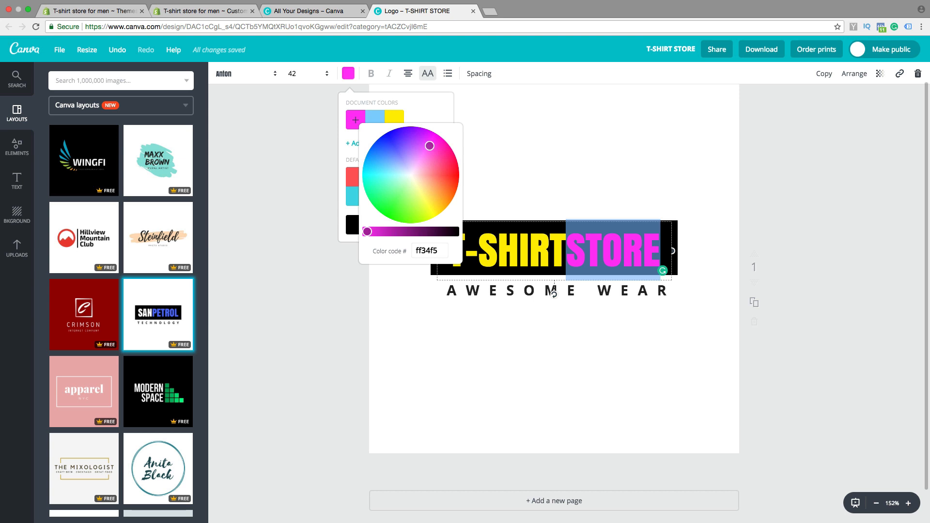
click(303, 176)
click(317, 213)
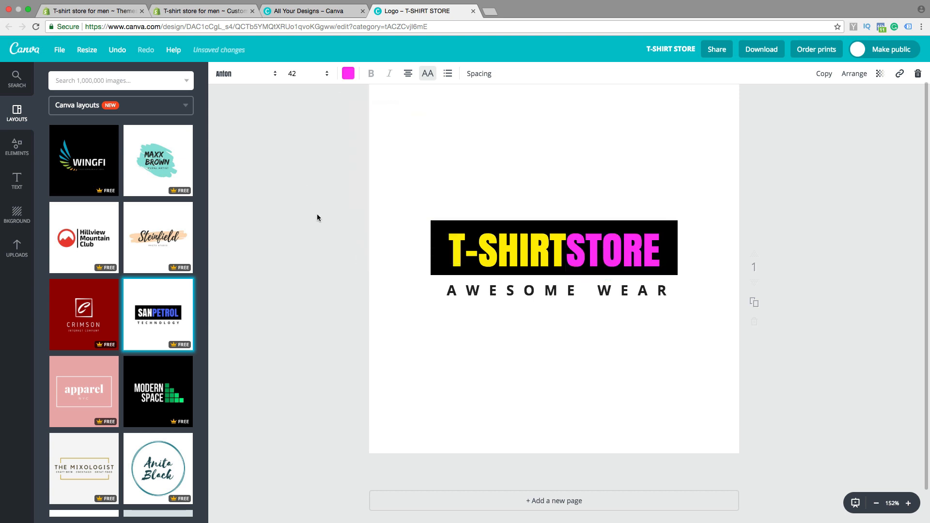
click(537, 249)
click(320, 296)
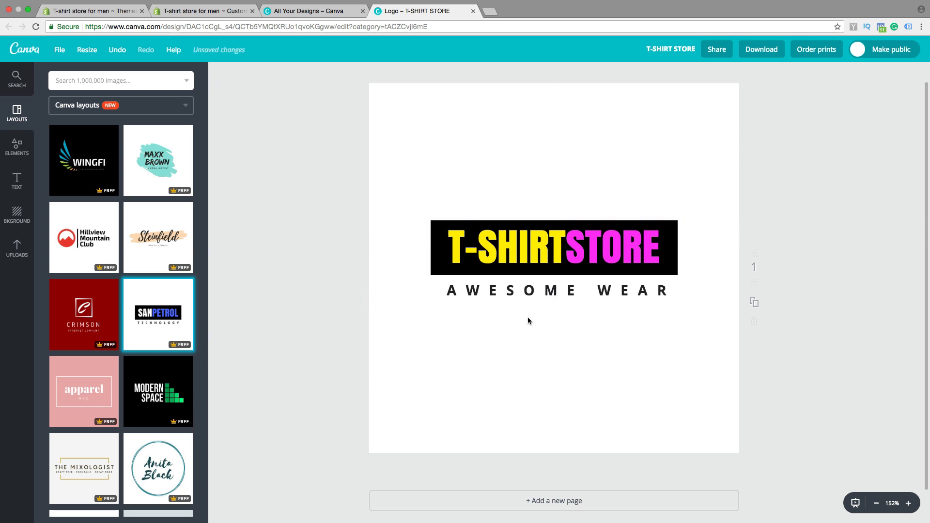
Download the logo design as a PNG with a transparent background
click(760, 49)
click(761, 100)
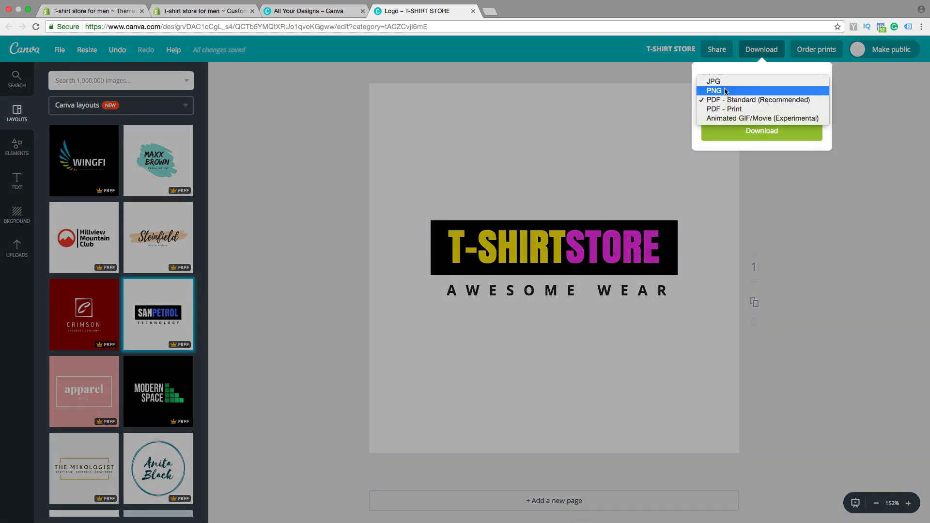
click(726, 90)
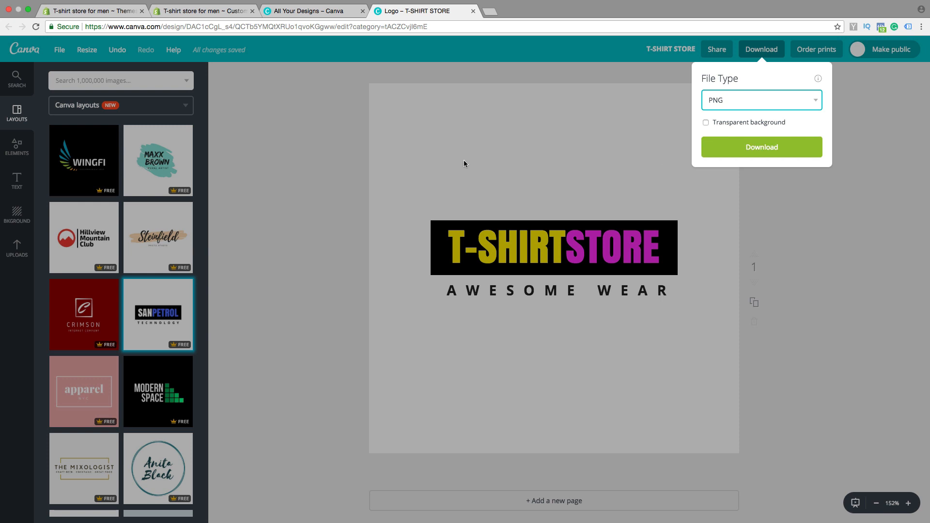
click(706, 123)
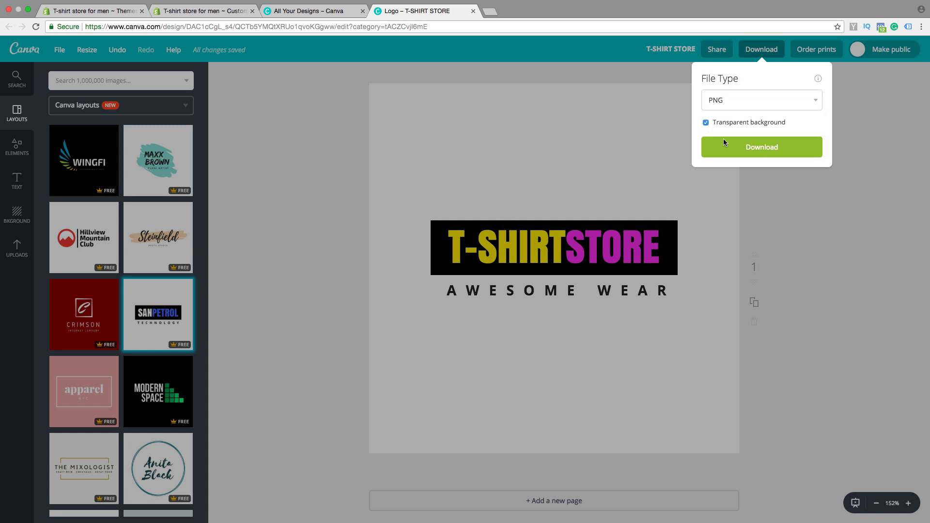
click(767, 147)
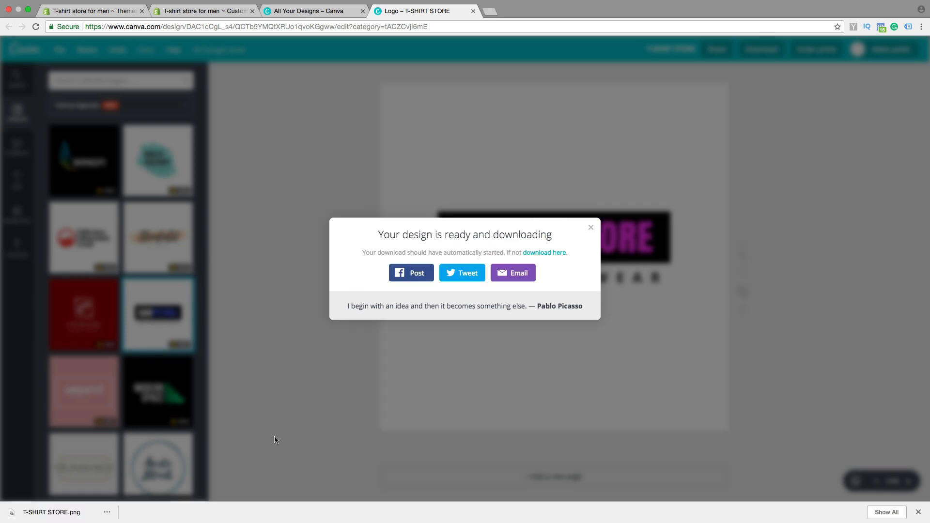
Switch to the Shopify theme editor and replace the header logo by uploading T-SHIRT STORE.png from the Desktop
click(193, 11)
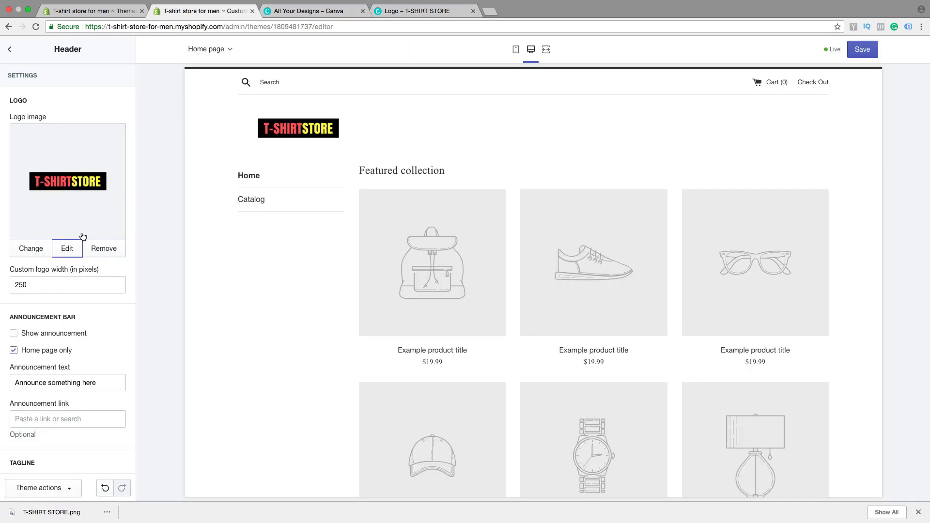
click(32, 249)
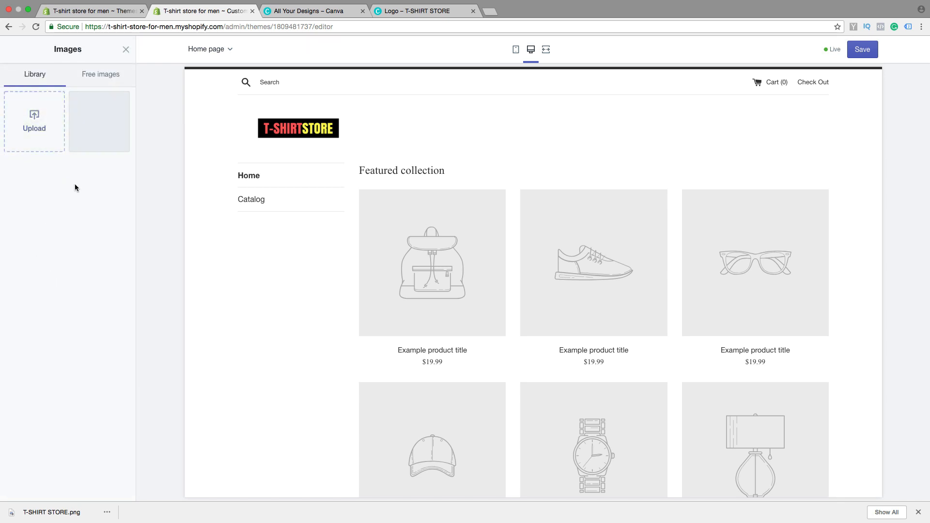
click(36, 118)
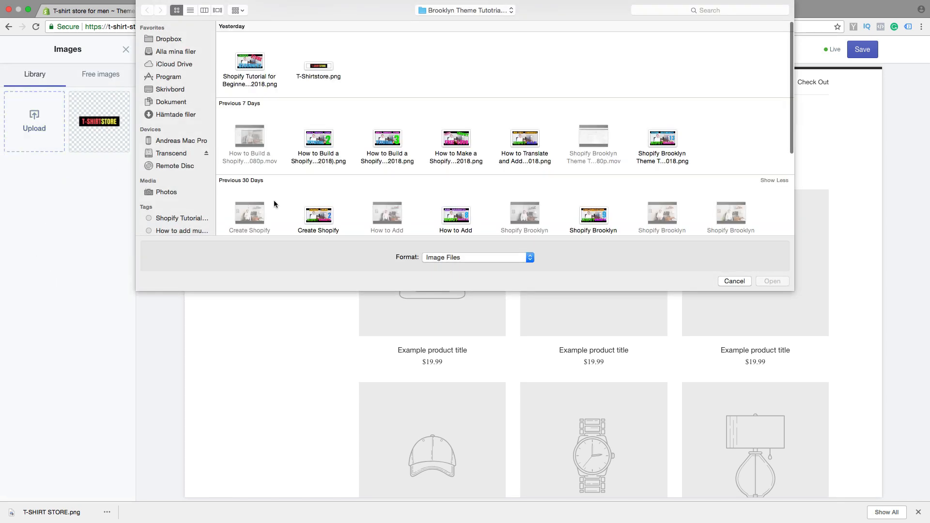
click(171, 90)
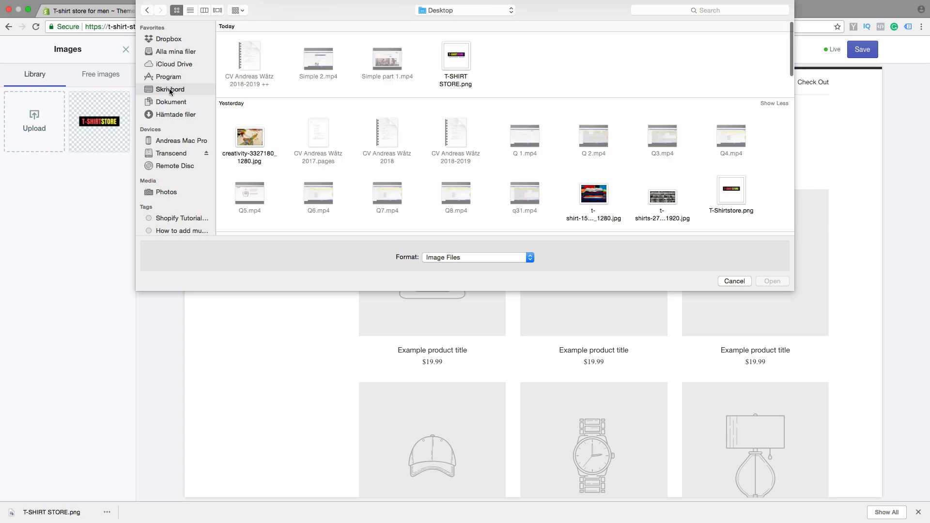
click(458, 84)
click(773, 281)
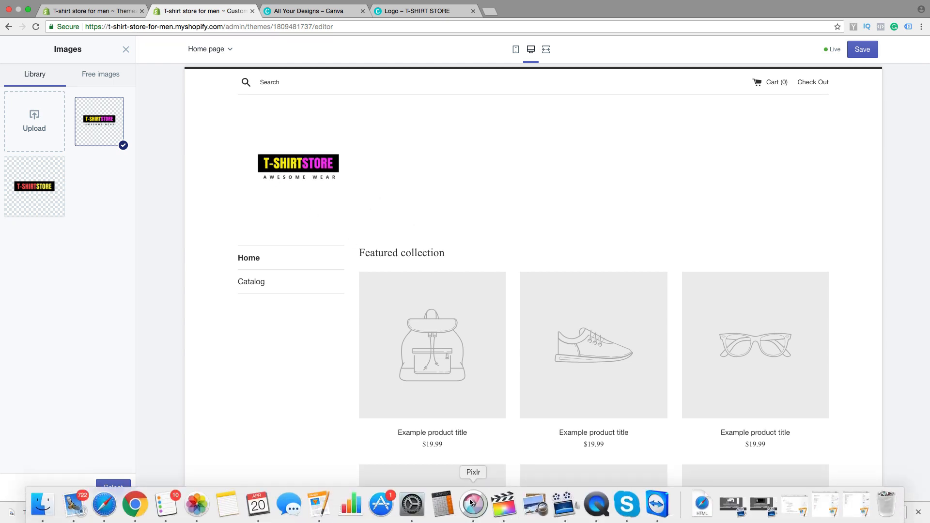
Switch to Autodesk Pixlr and open T-SHIRT STORE.png from the Desktop
click(476, 510)
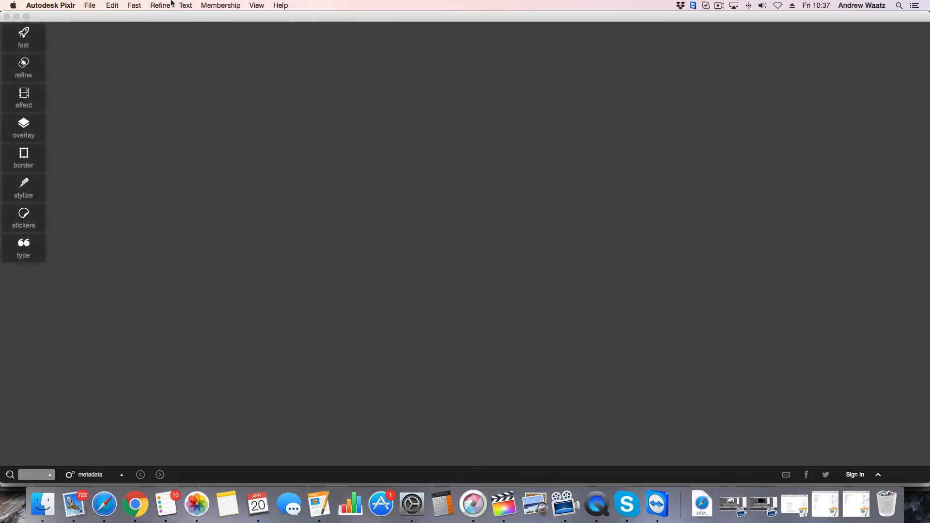
click(89, 6)
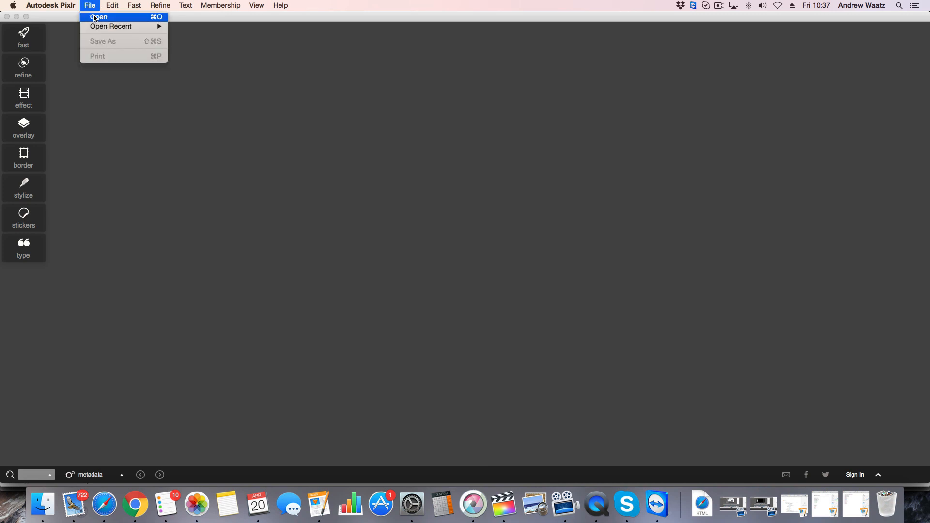
click(97, 18)
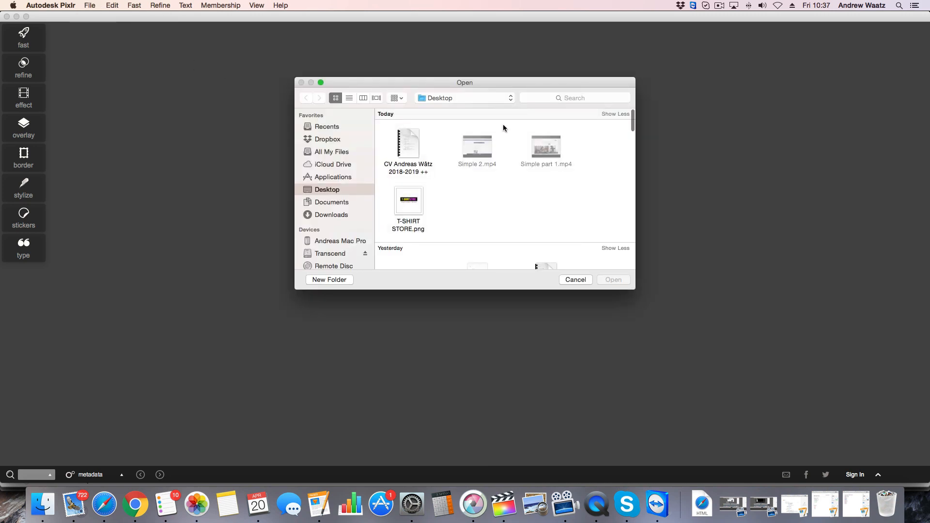
click(399, 202)
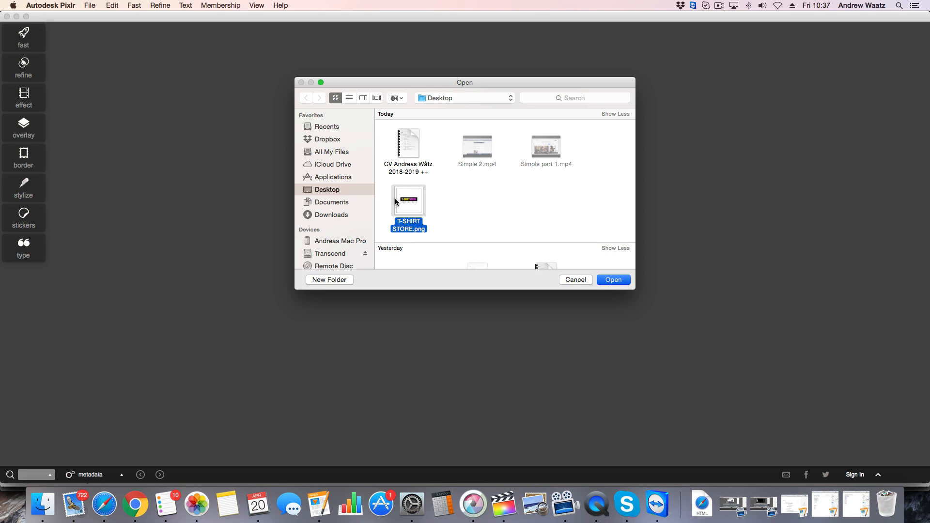
double_click(399, 202)
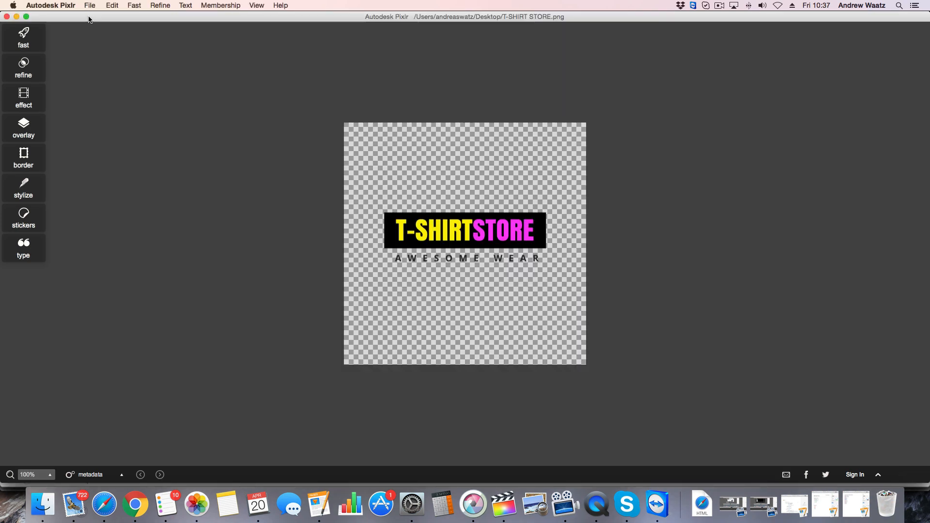
Crop the image closely around the black box and tagline on all four sides, about 131 px high
click(164, 7)
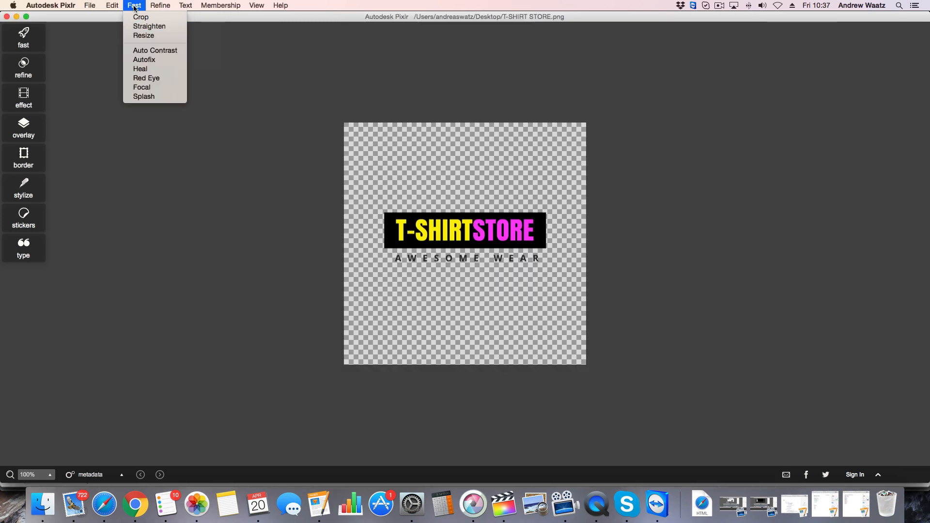
click(137, 20)
drag(456, 122, 461, 206)
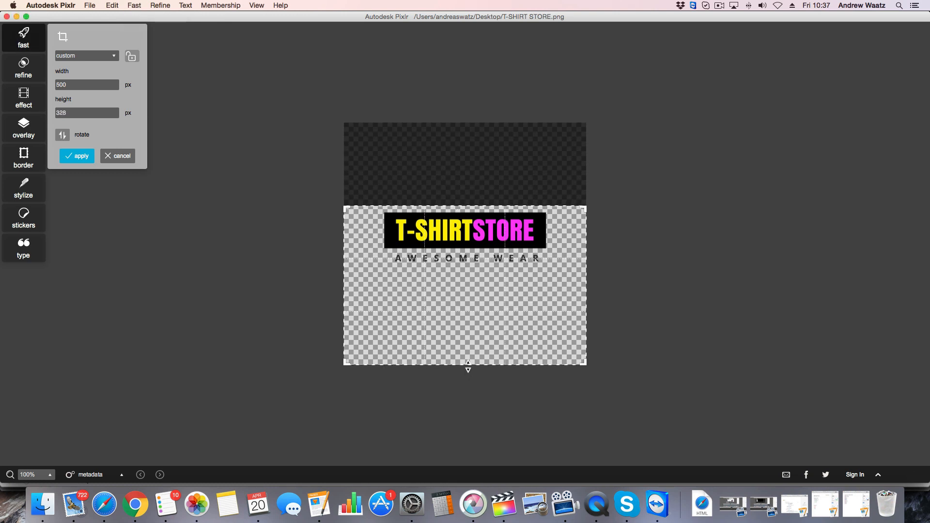
drag(467, 368, 465, 270)
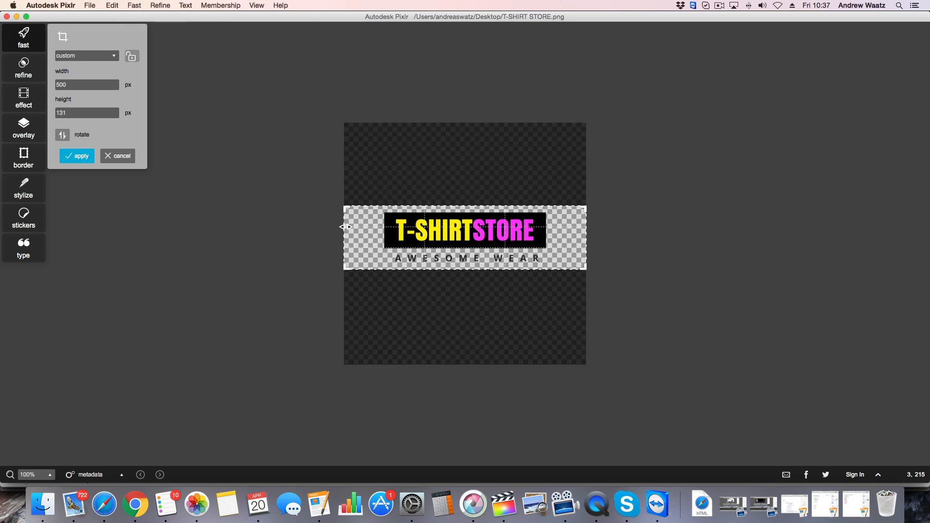
drag(345, 225, 375, 226)
drag(584, 234, 558, 234)
click(80, 156)
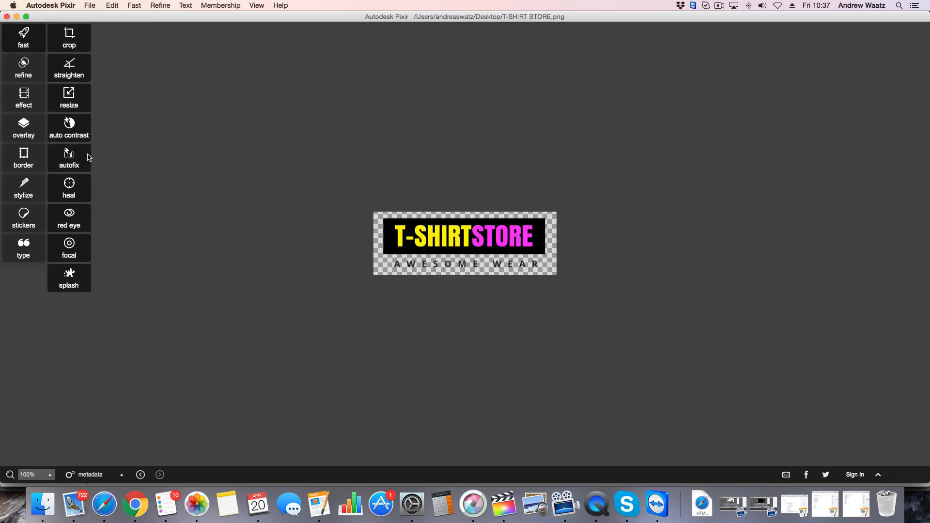
Save the cropped logo to the Desktop as a PNG named T-SHIRT STORE, replacing the existing file
click(90, 6)
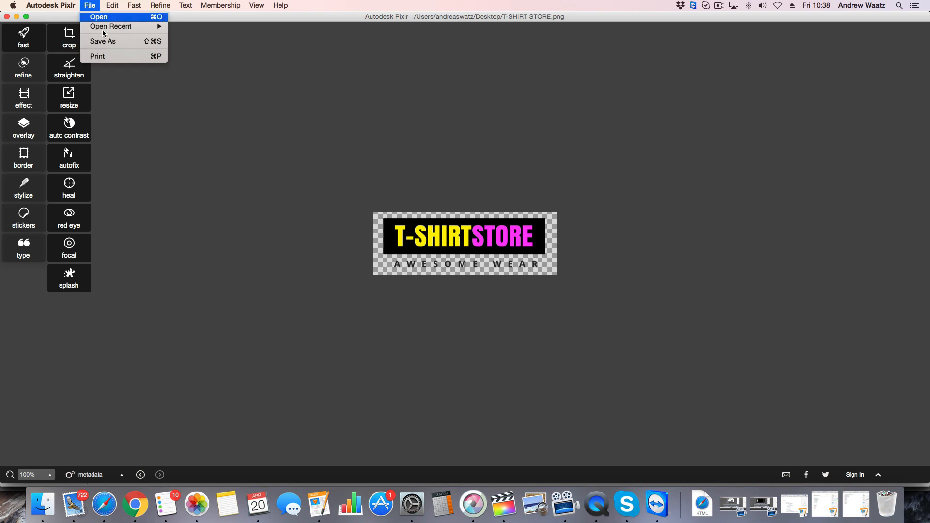
click(108, 46)
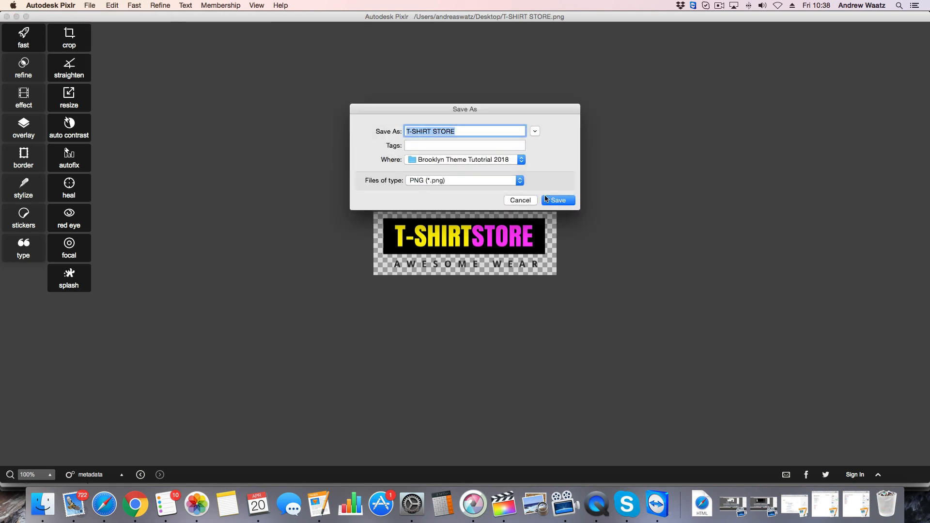
click(512, 160)
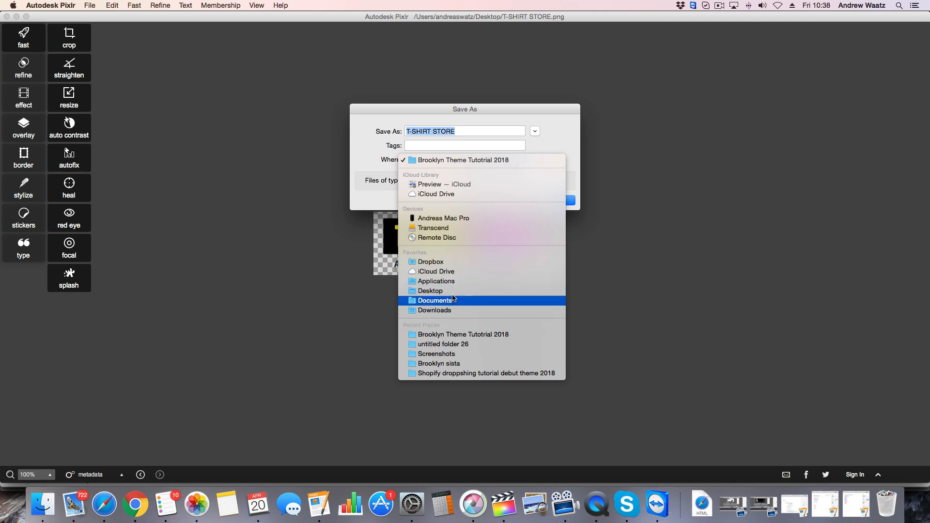
click(436, 290)
click(558, 200)
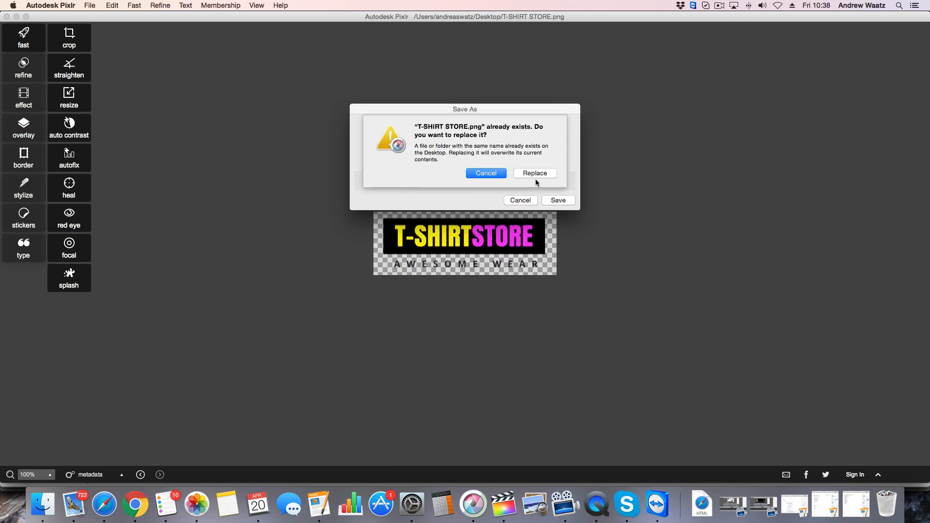
click(535, 173)
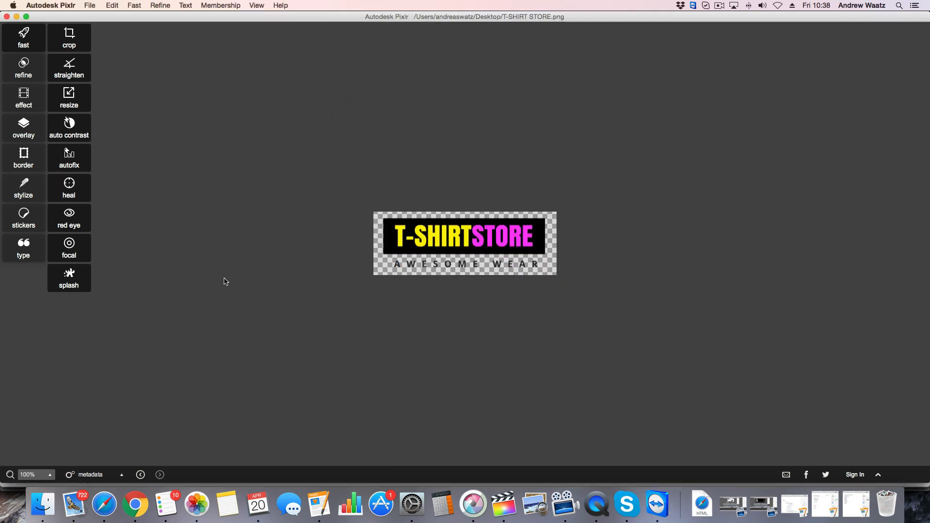
Switch to the Shopify theme editor in Chrome and upload the cropped T-SHIRT STORE.png from the Desktop to the image library
click(139, 507)
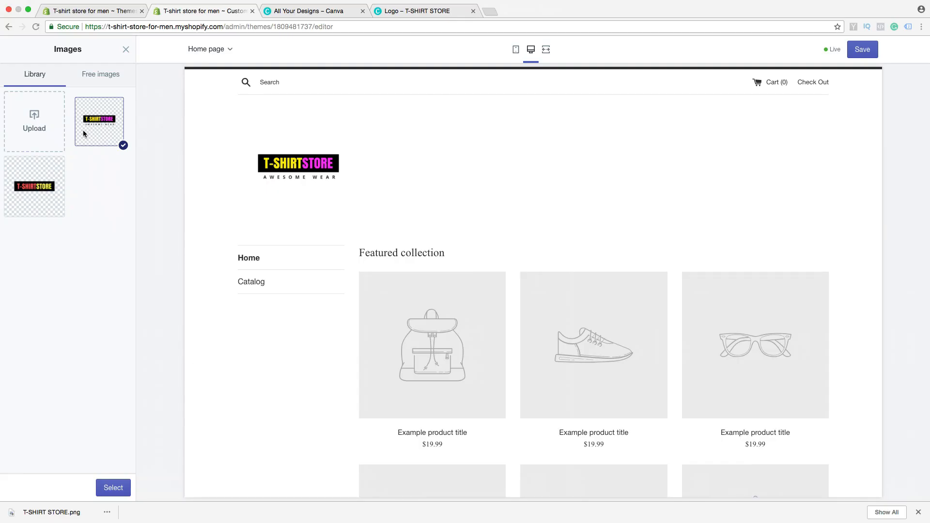
click(34, 120)
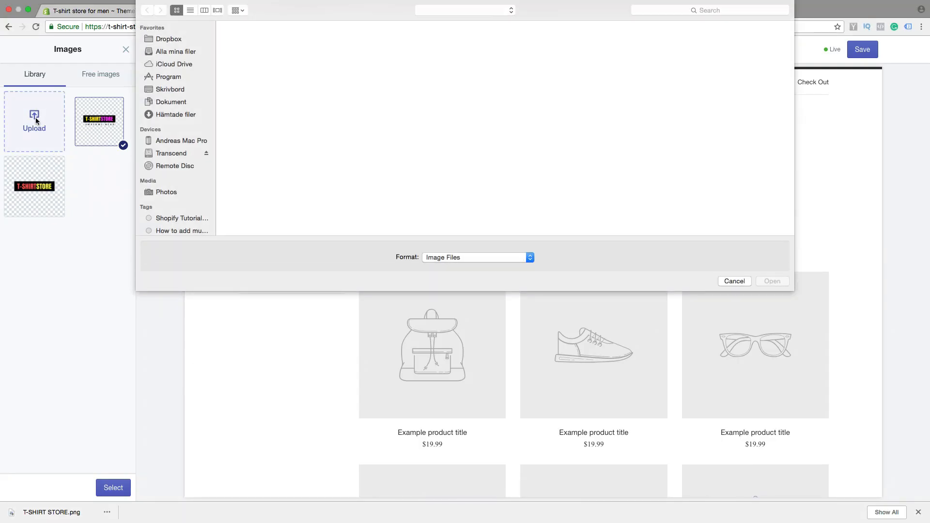
click(456, 80)
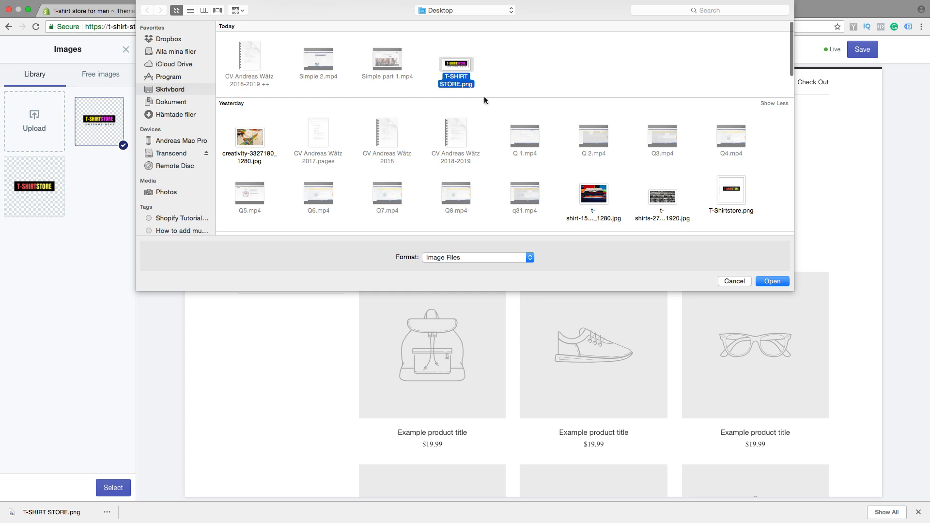
click(781, 282)
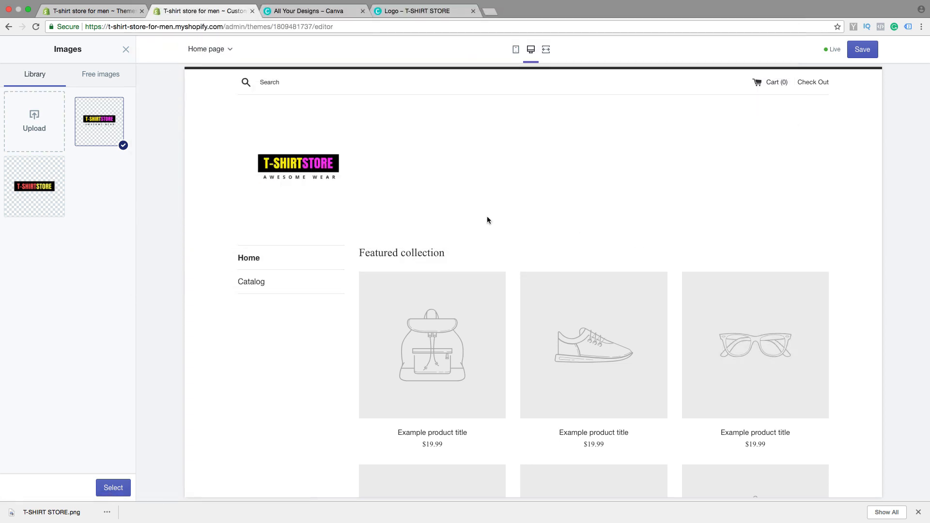